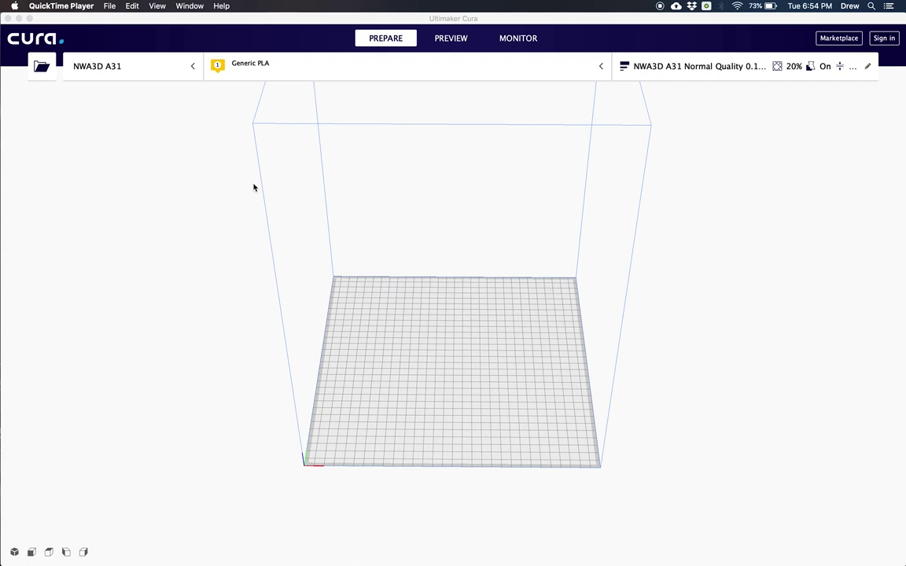
Step: Bring the Ultimaker Cura window, set up for the NWA3D A31, to the front
click(108, 73)
Step: Add a Custom FFF printer and name it NWA3D A31E
click(107, 72)
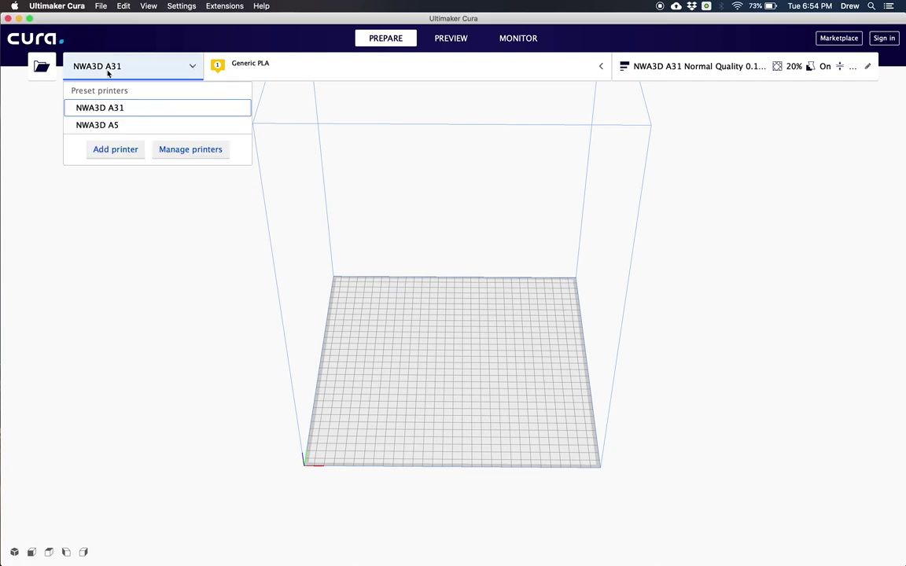
click(120, 150)
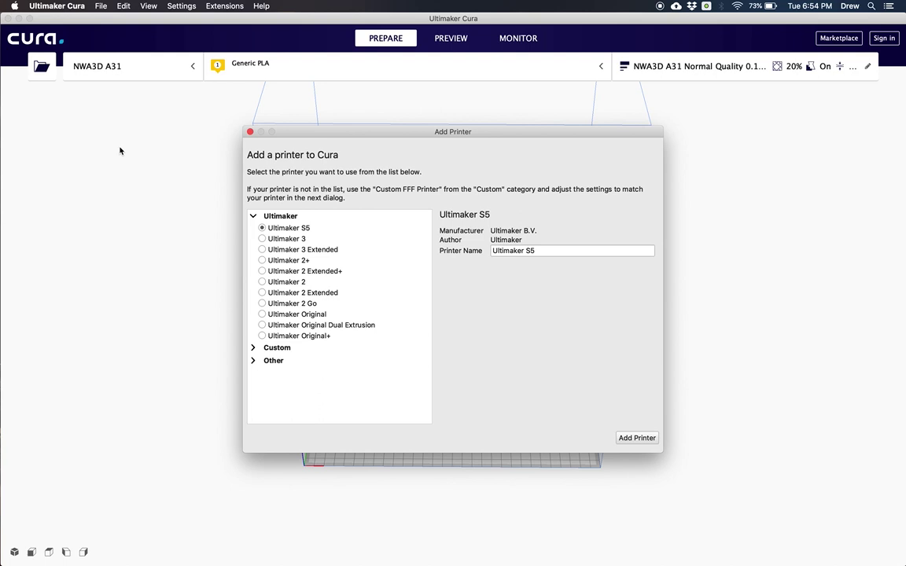
click(277, 347)
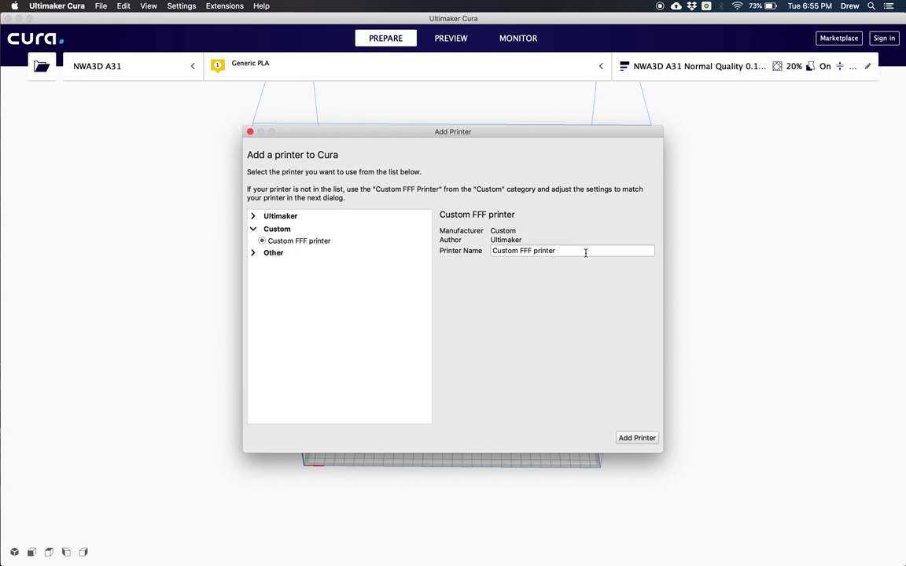
drag(585, 252, 479, 252)
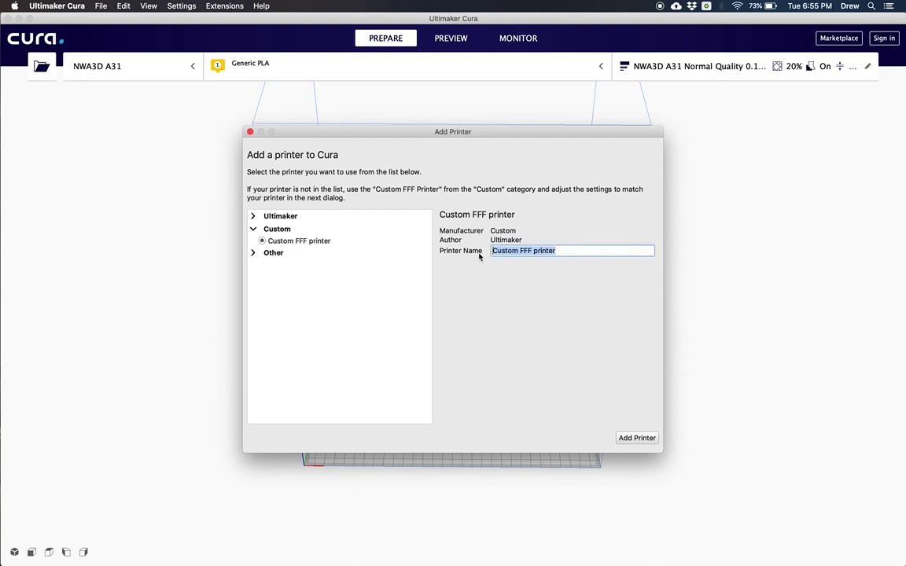
text(NWA3D A31E)
Step: Add the custom printer and set its G-code flavor to RepRap
click(650, 441)
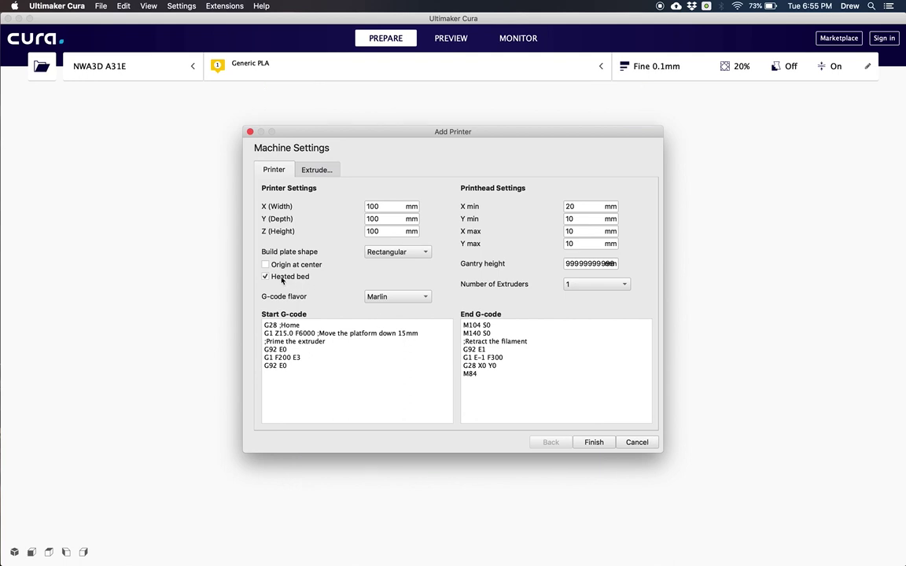
click(395, 298)
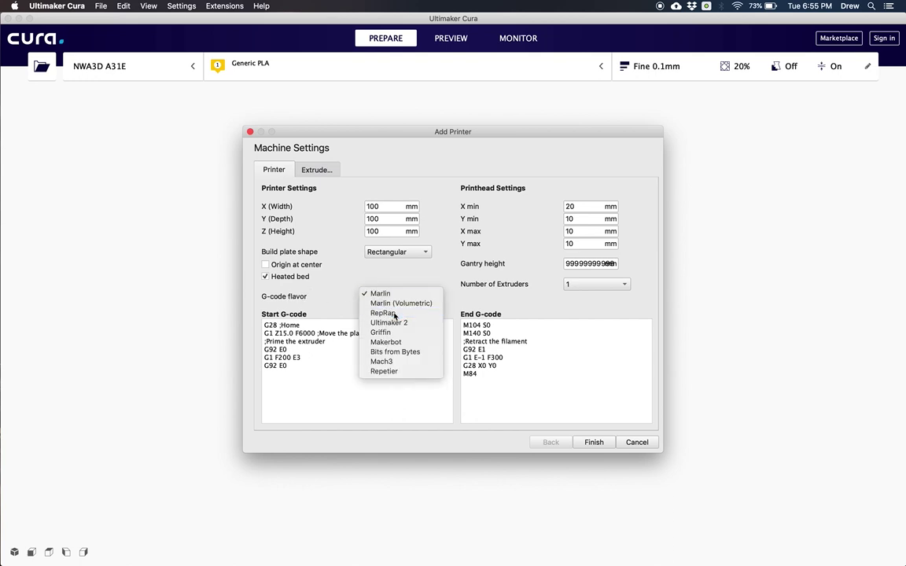
key(Escape)
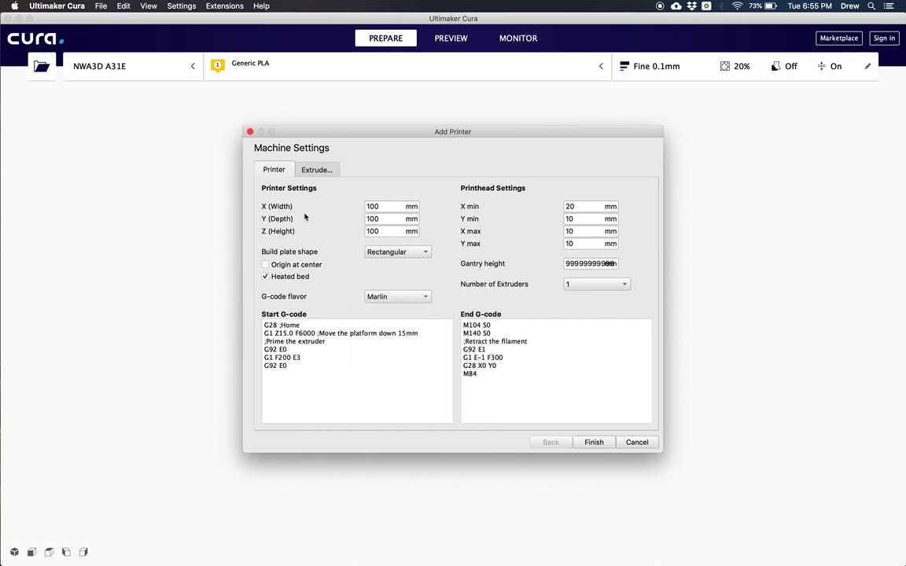
Step: Set the printer's build volume to 300 × 300 × 400 mm
click(368, 207)
text(300)
click(366, 219)
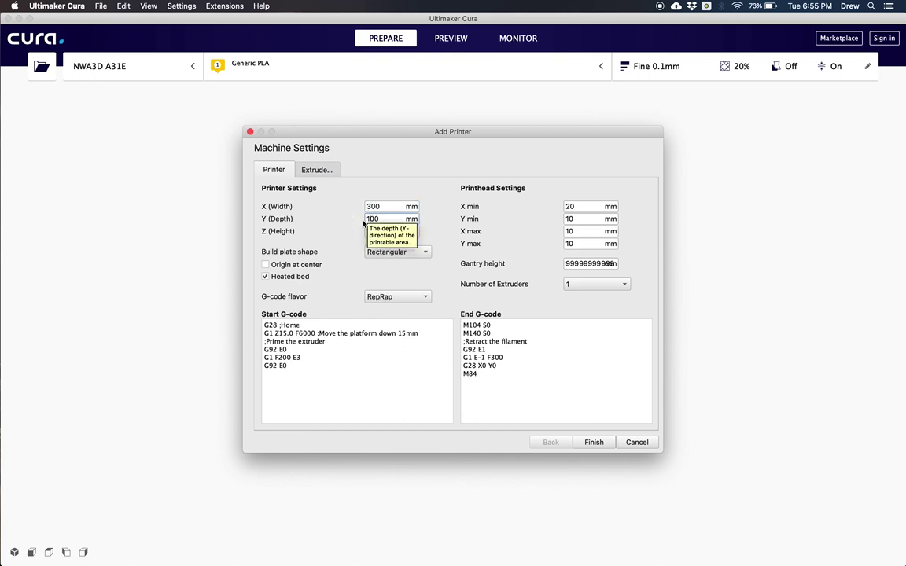
click(369, 232)
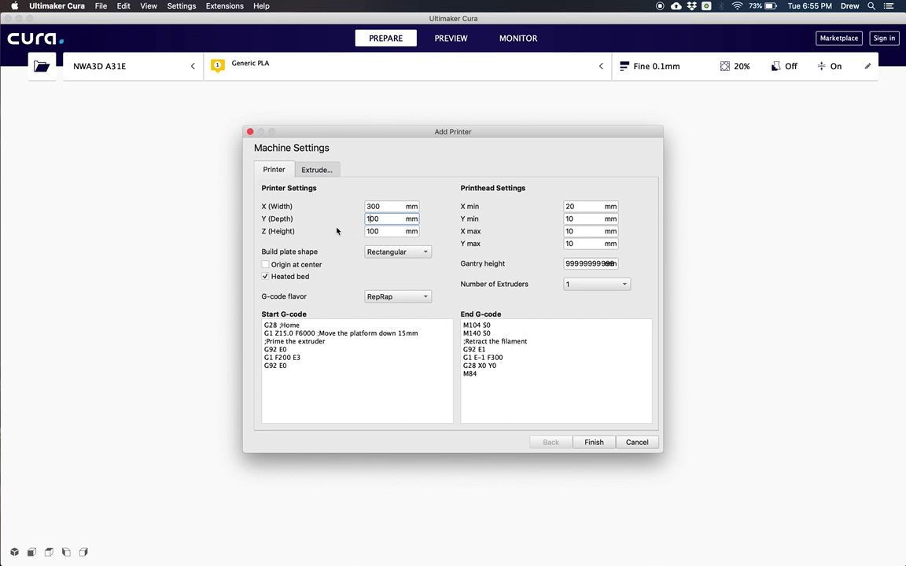
key(BackSpace)
text(3)
key(Tab)
key(BackSpace)
text(4)
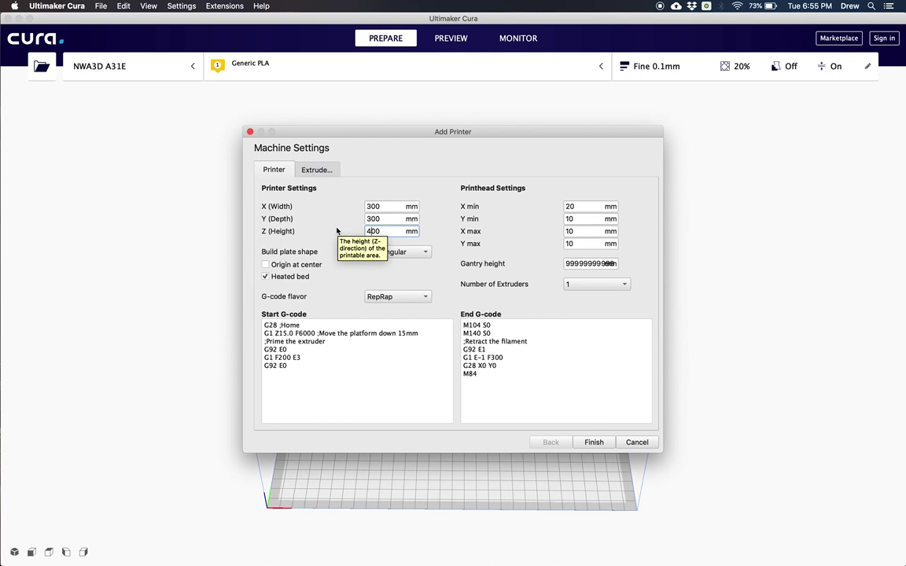
Step: Change the extruder nozzle size from 0.4 to 0.6 mm
click(329, 174)
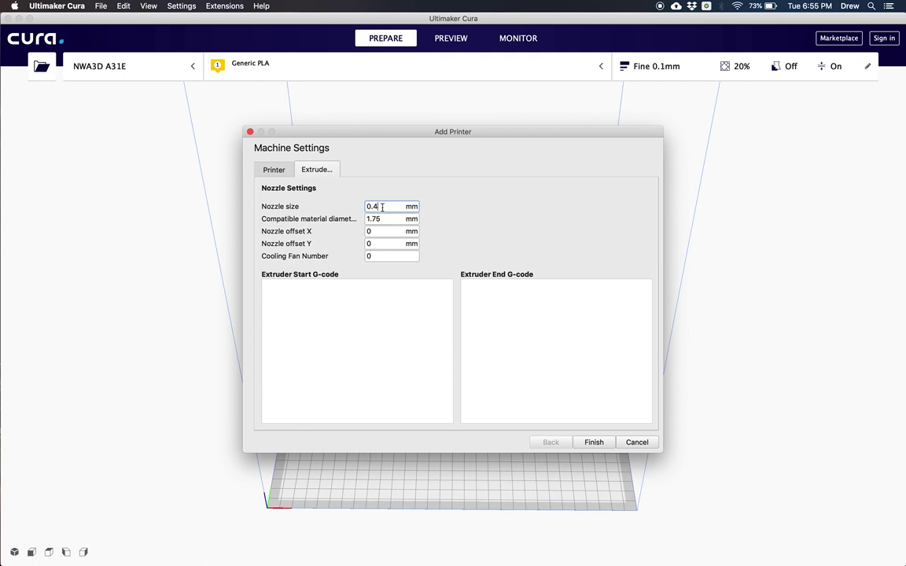
key(BackSpace)
text(6)
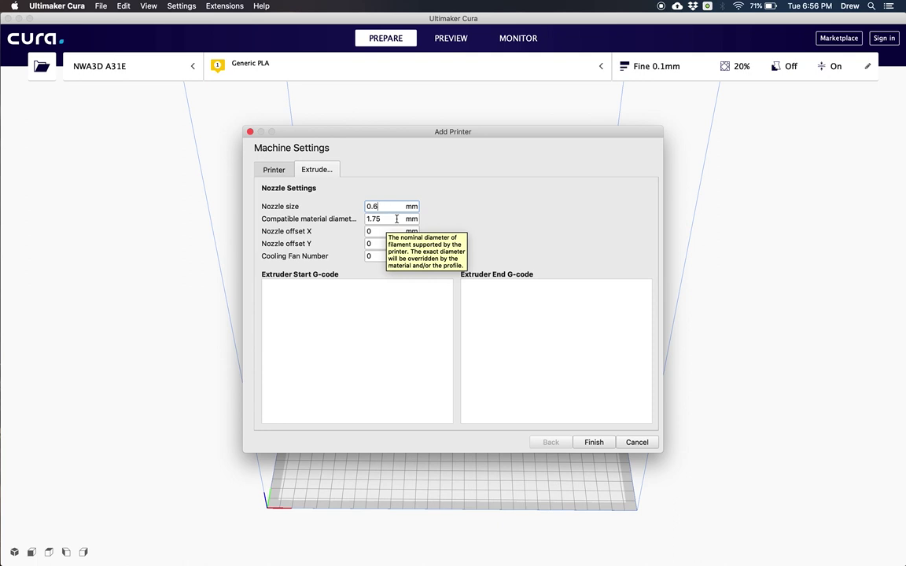
click(275, 170)
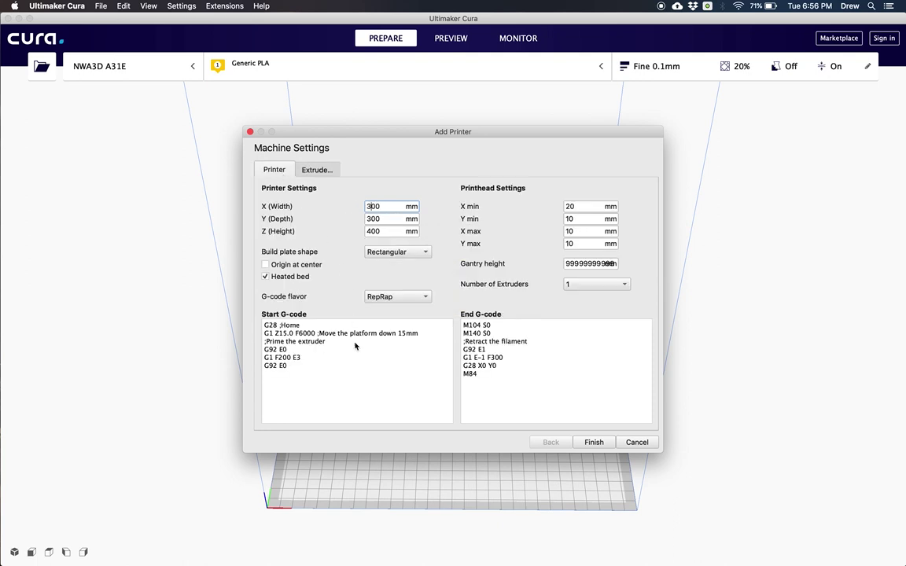
Step: Finish adding the printer and open Manage Profiles from the print settings Profile list
click(594, 443)
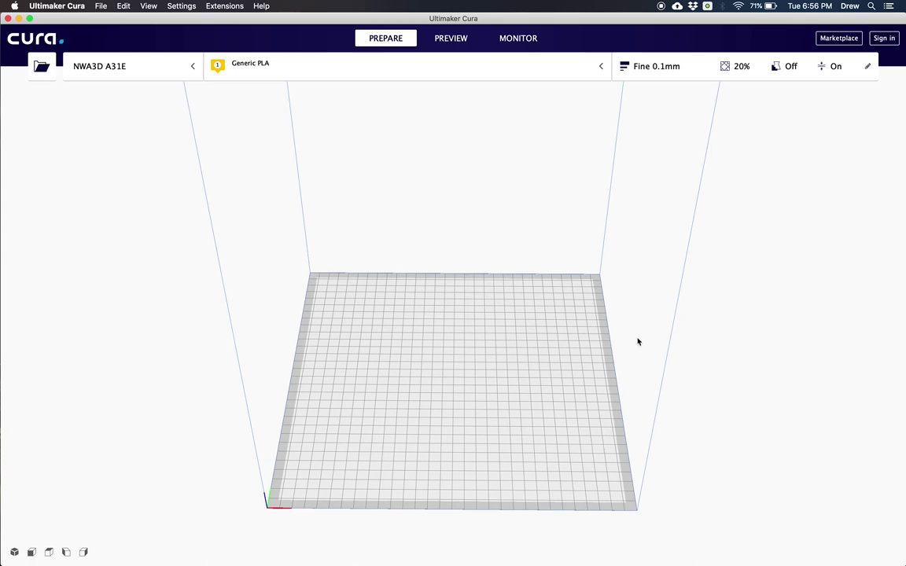
click(658, 71)
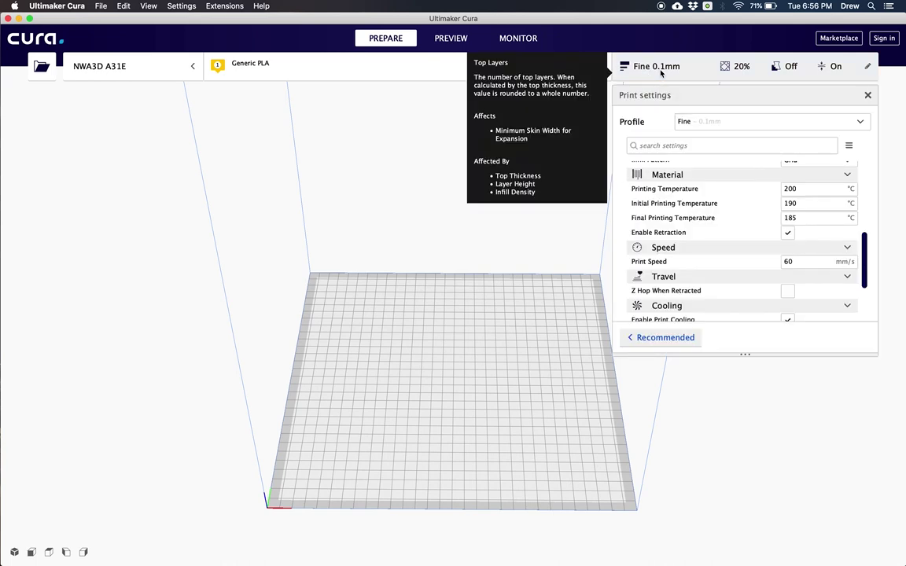
click(667, 337)
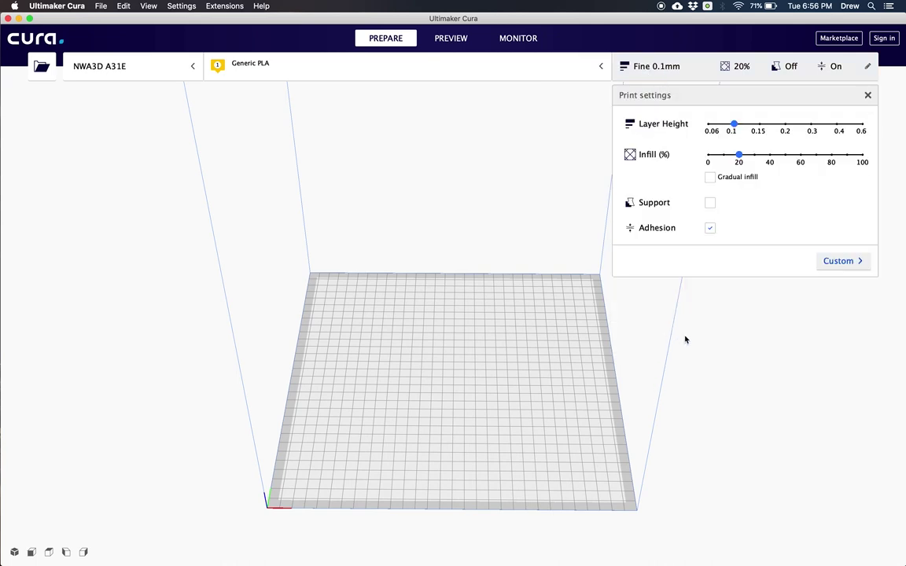
click(841, 261)
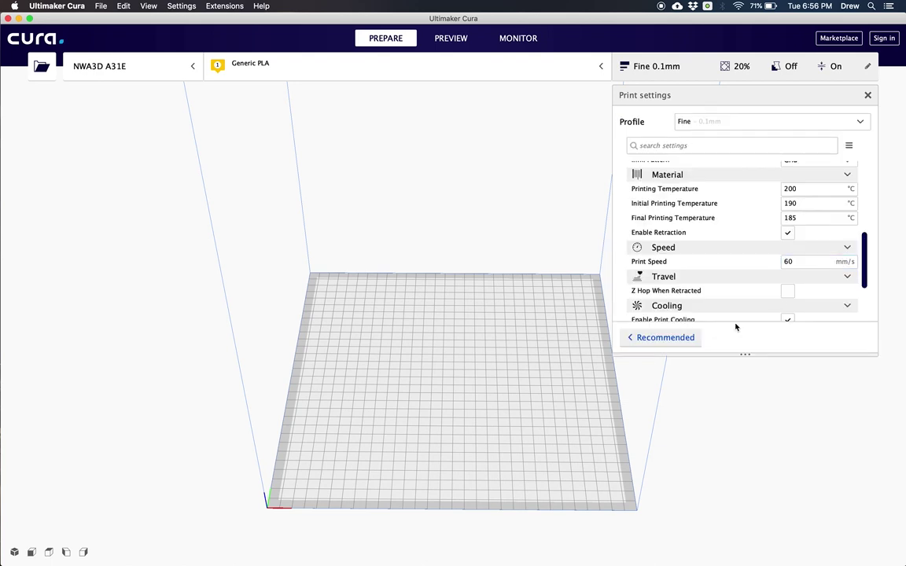
click(678, 343)
click(841, 261)
click(720, 121)
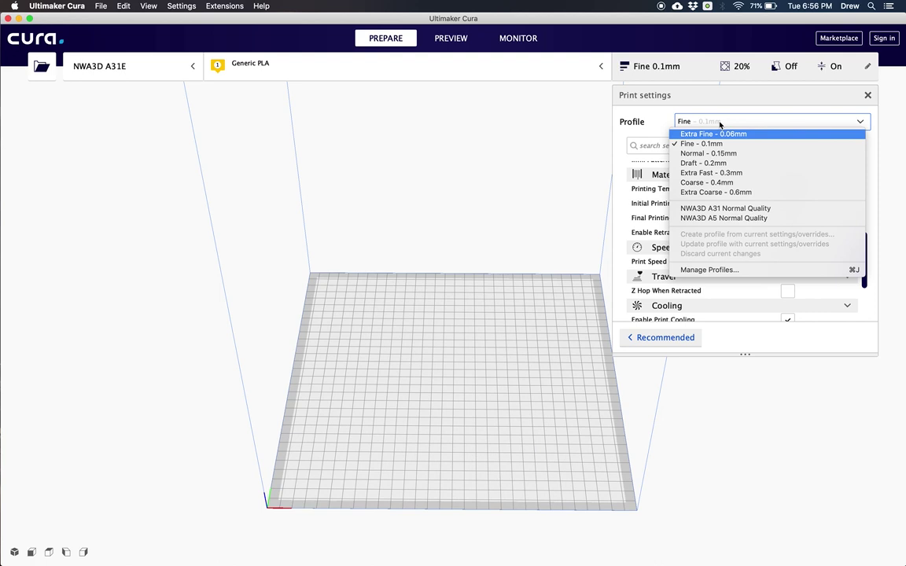
click(709, 272)
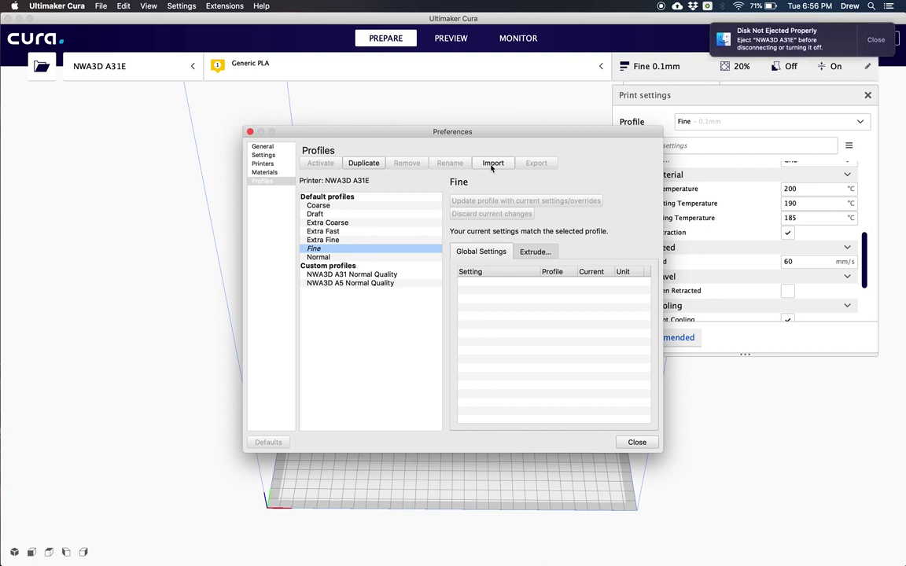
Step: Import the 0.6 NWA3D A31 Normal Quality profile from NWA3D A31E > Cura and activate it
click(493, 165)
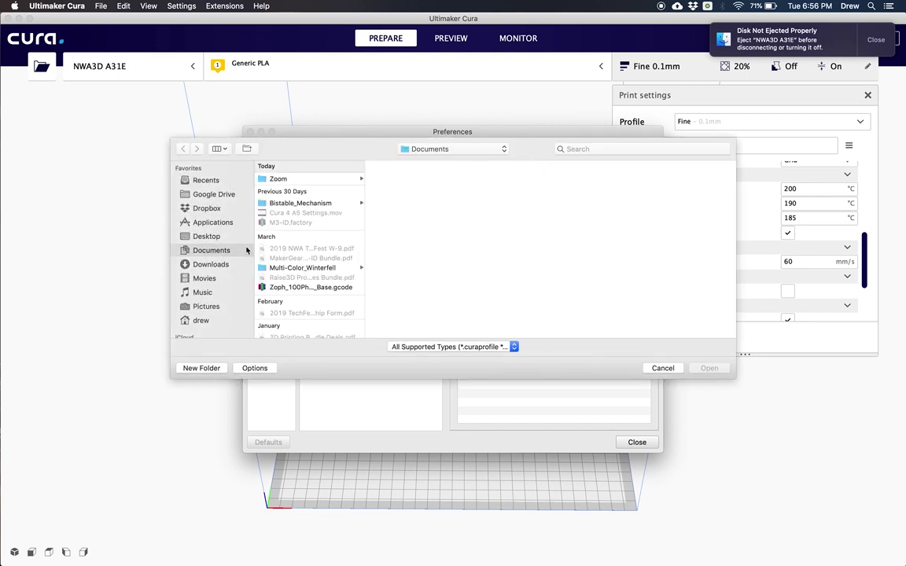
scroll(209, 271, down, 2)
scroll(209, 271, down, 5)
click(213, 295)
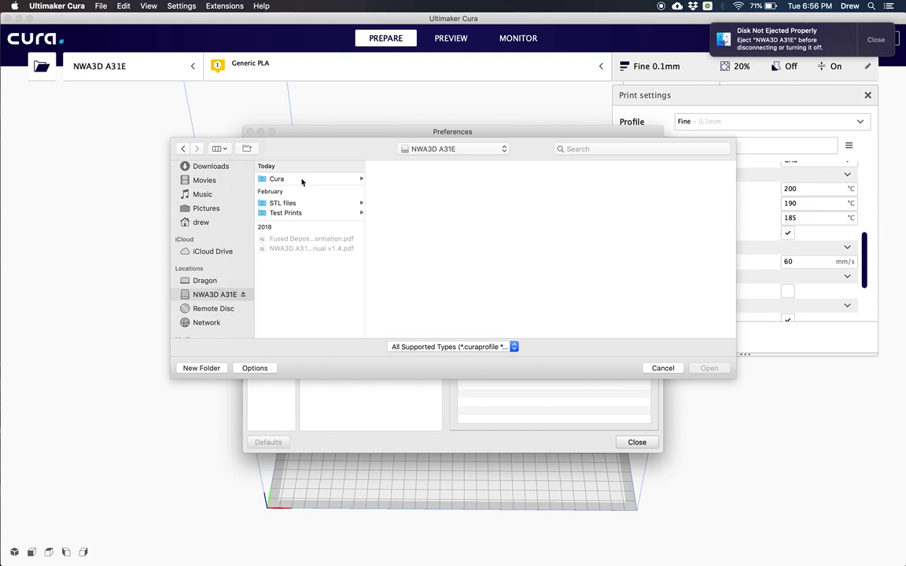
click(301, 179)
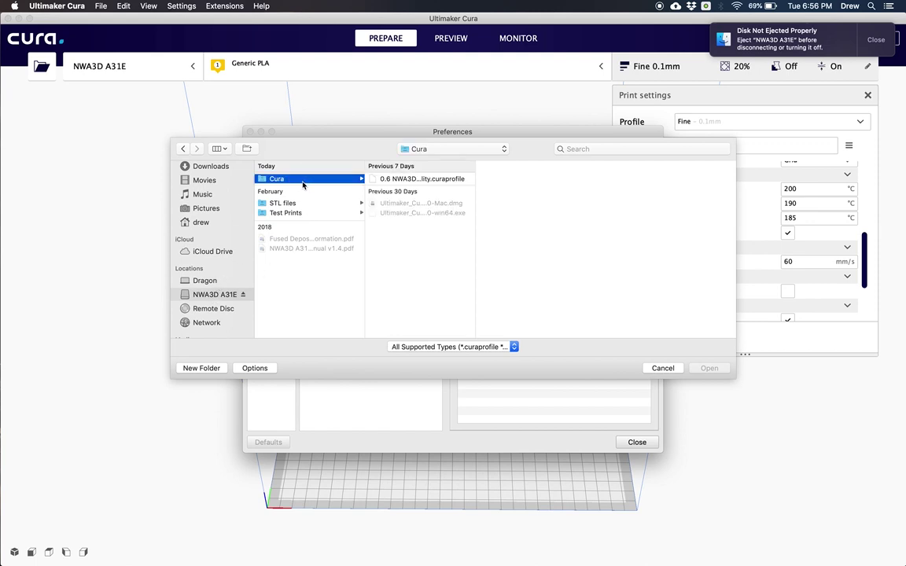
click(404, 180)
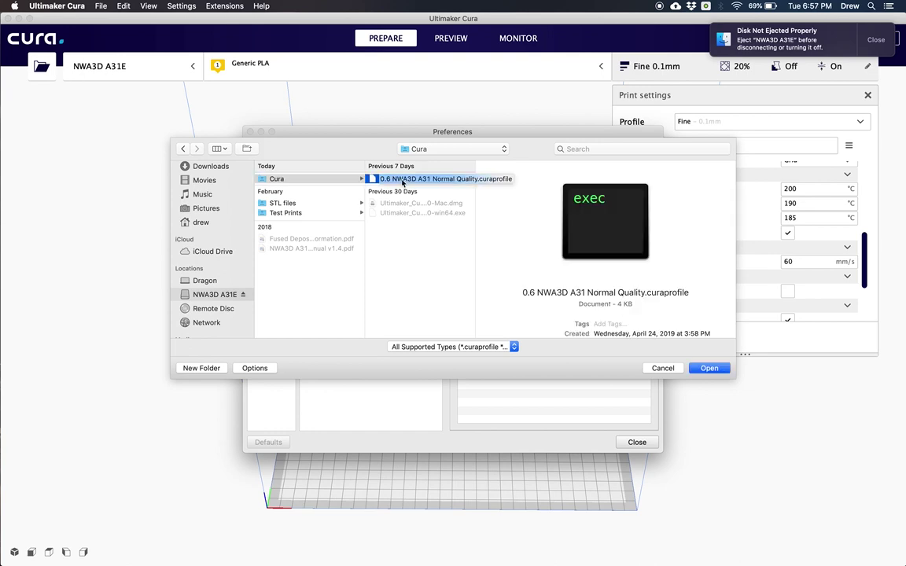
click(711, 369)
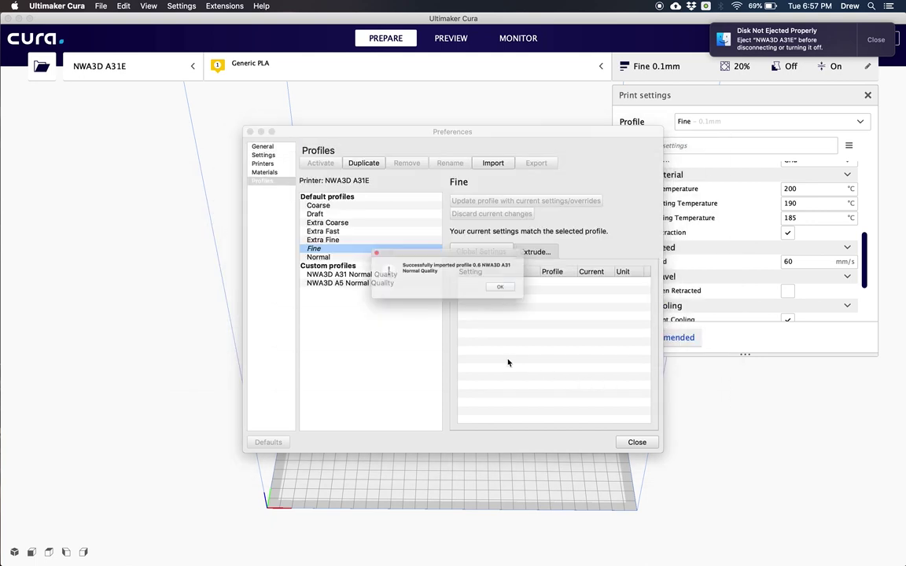
click(527, 296)
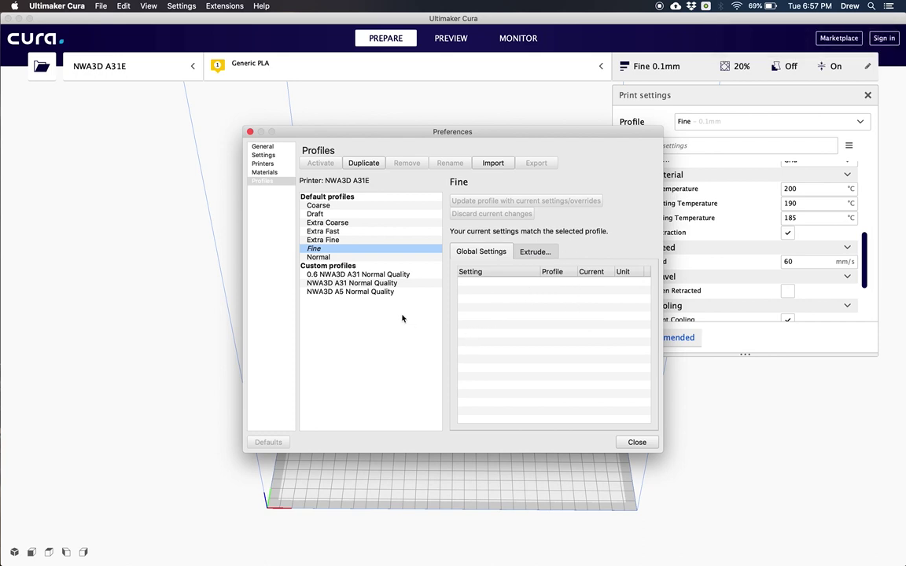
click(350, 275)
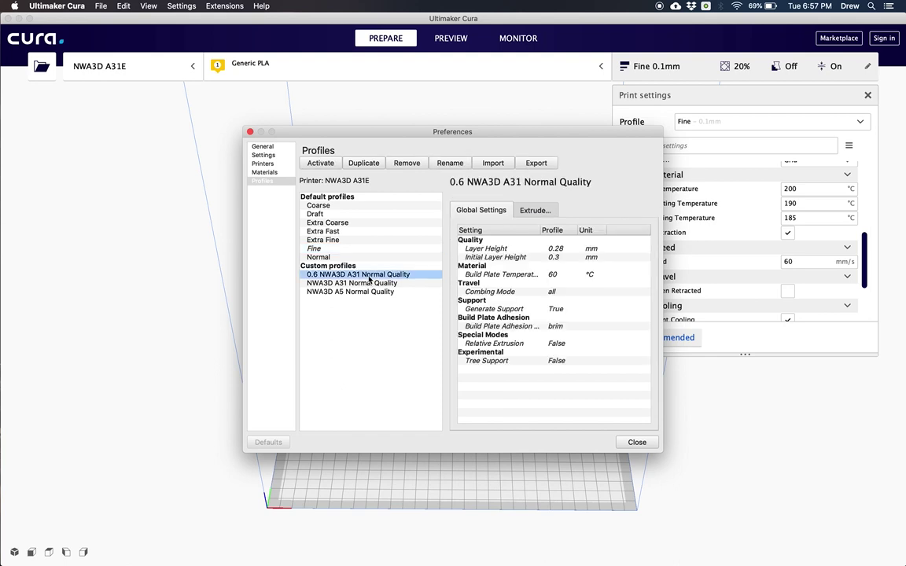
click(320, 163)
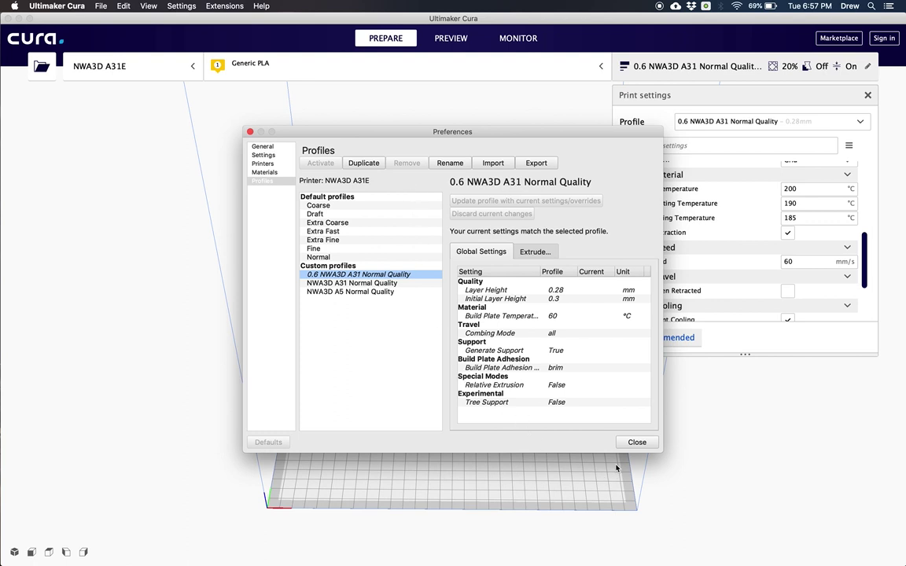
Step: Close the preferences and print settings, and check the printer's material options
click(636, 443)
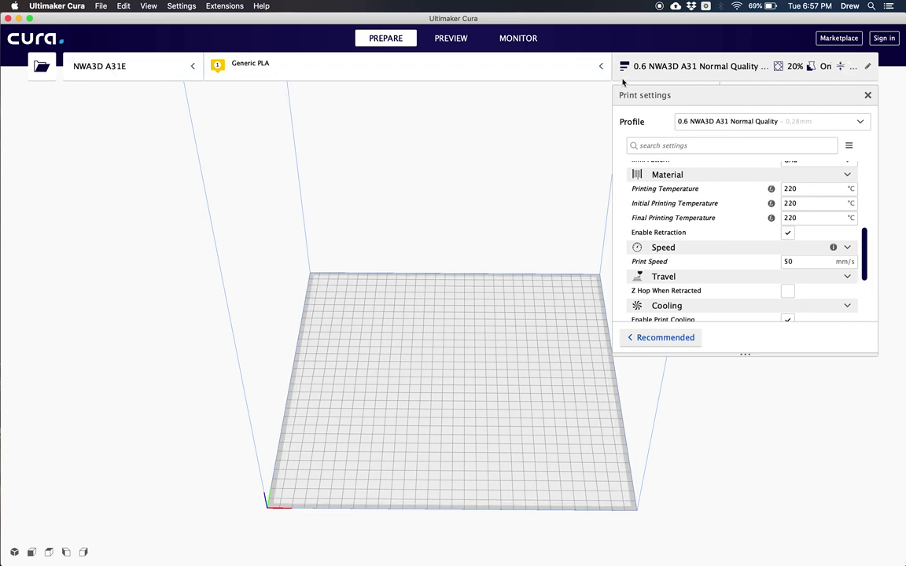
click(656, 70)
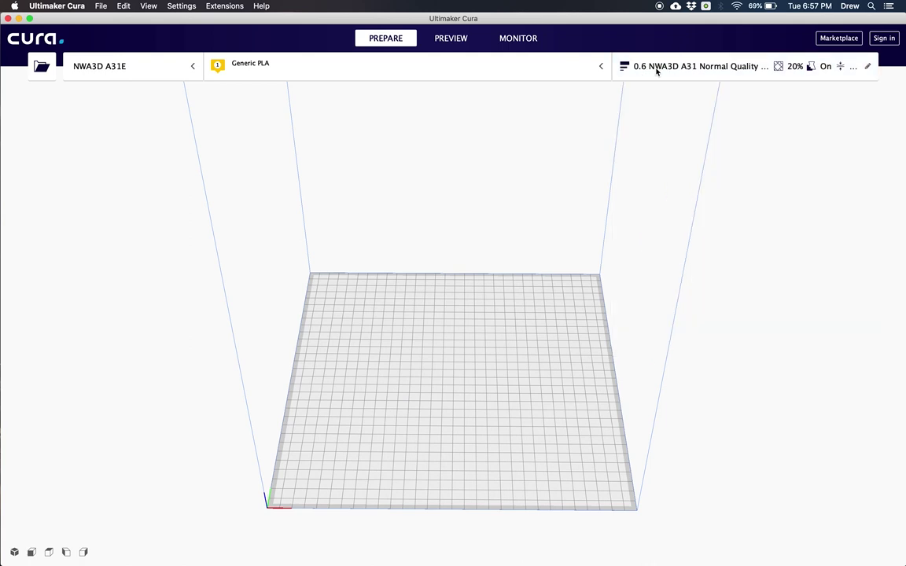
click(657, 69)
click(654, 69)
click(496, 69)
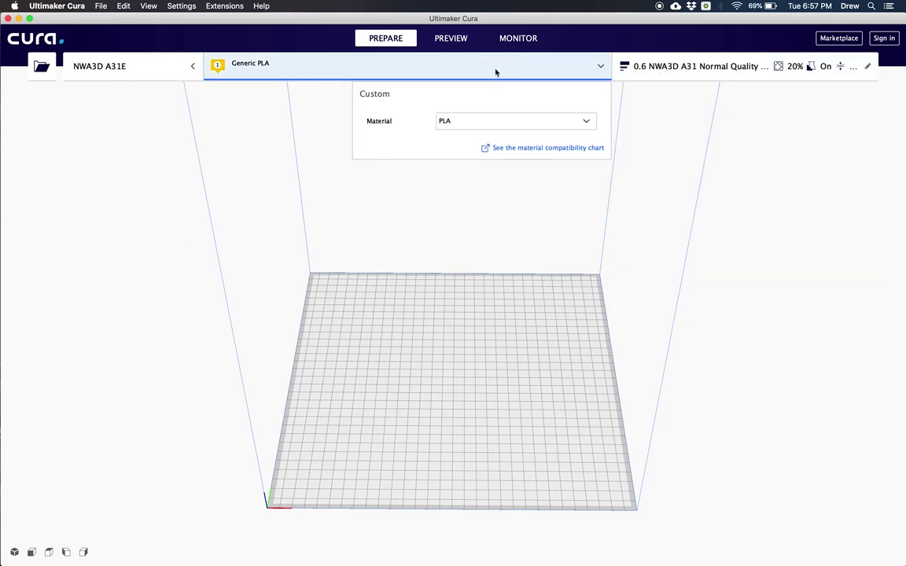
click(495, 69)
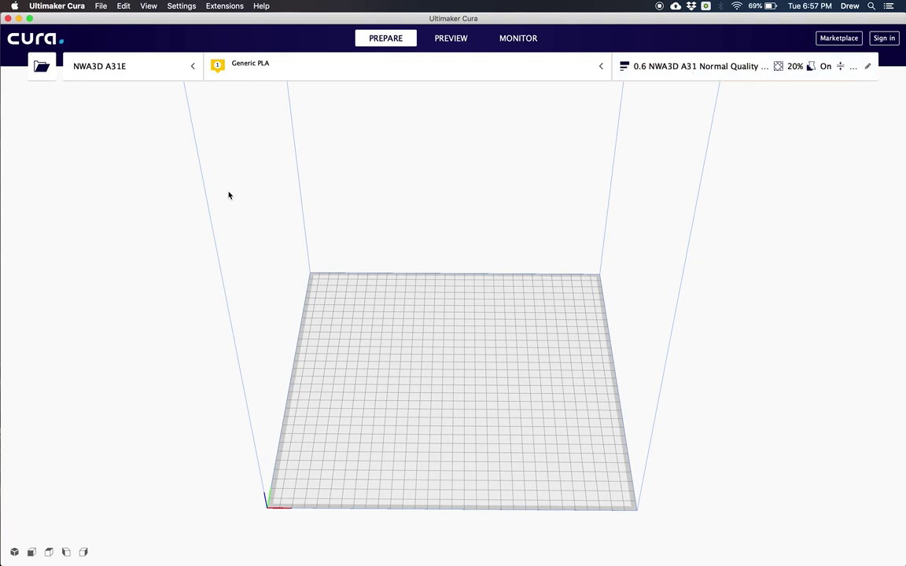
Step: Load Threaded Capsule.stl onto the build plate and select it
click(43, 70)
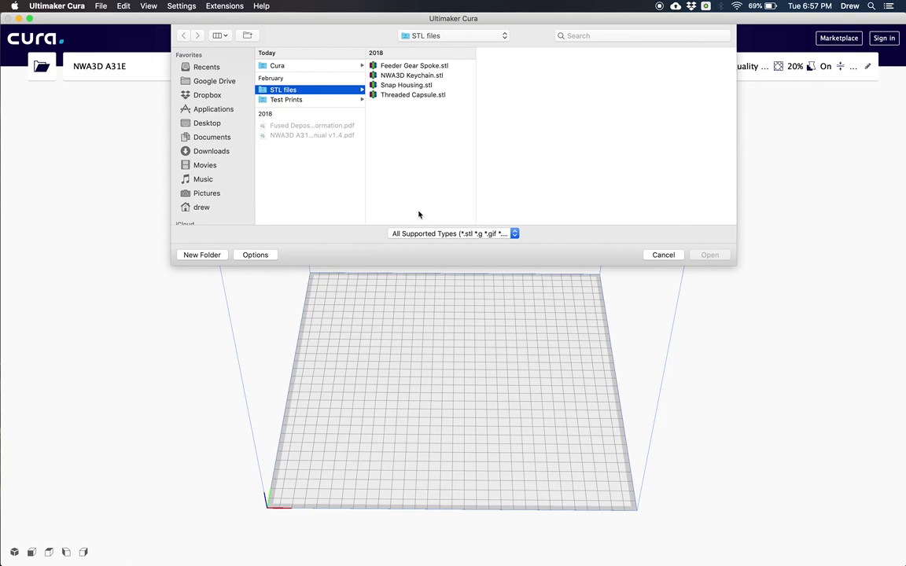
click(410, 94)
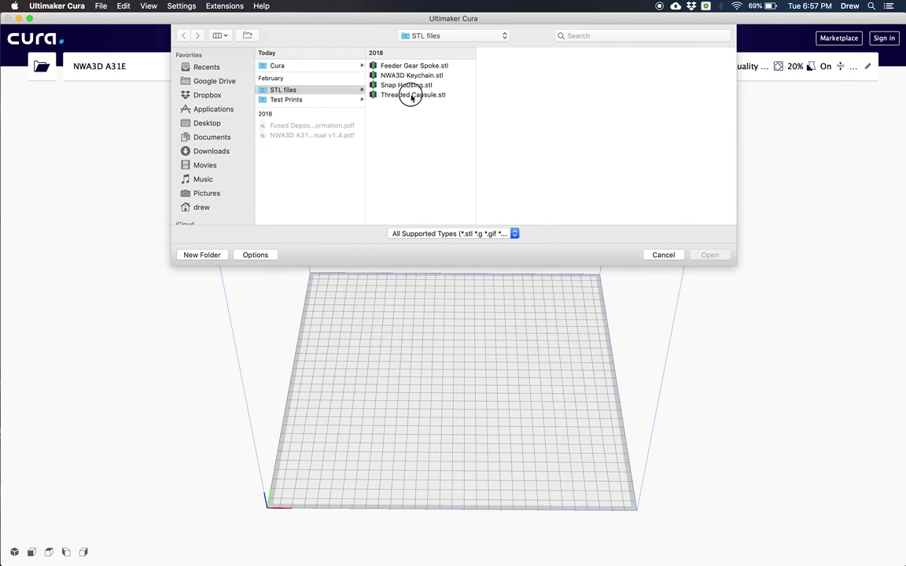
click(709, 255)
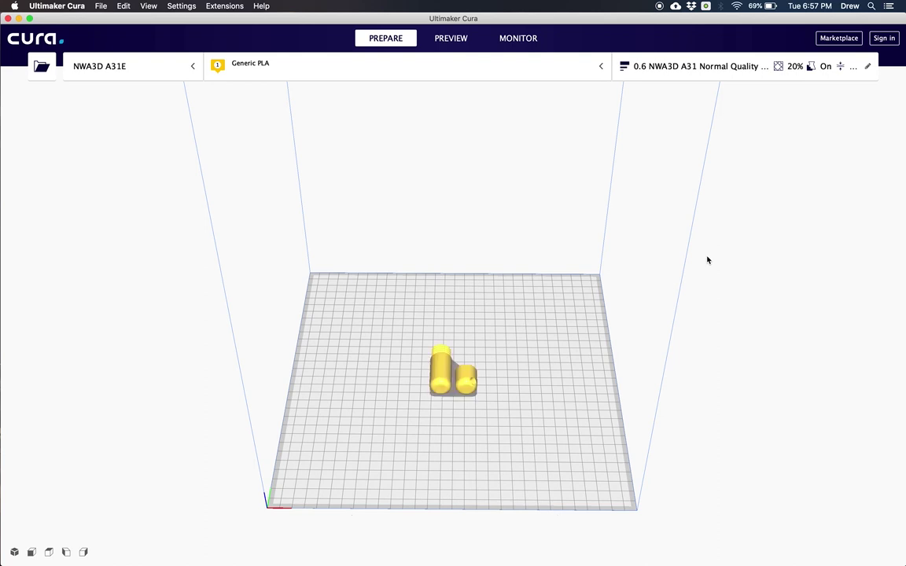
click(472, 376)
Step: Shift the capsule left along the X axis
key(r)
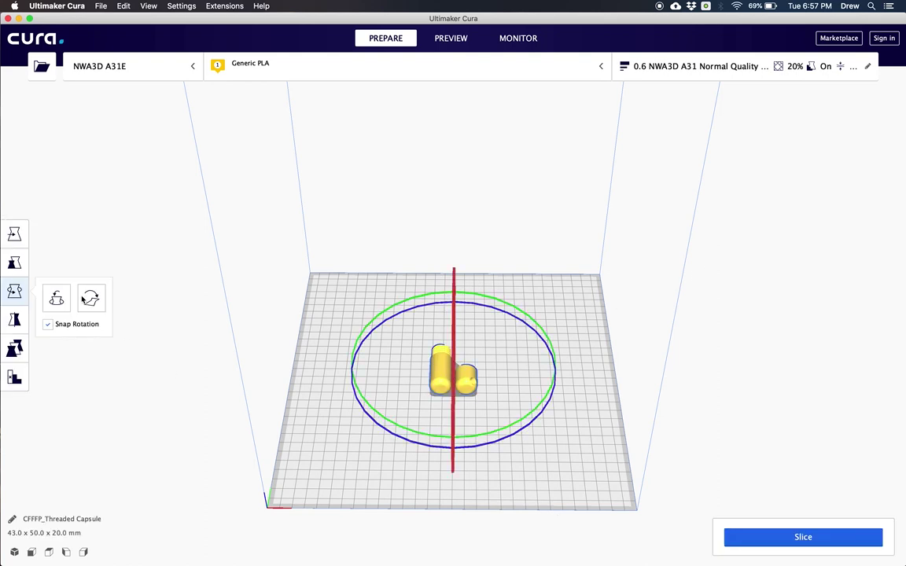
click(15, 235)
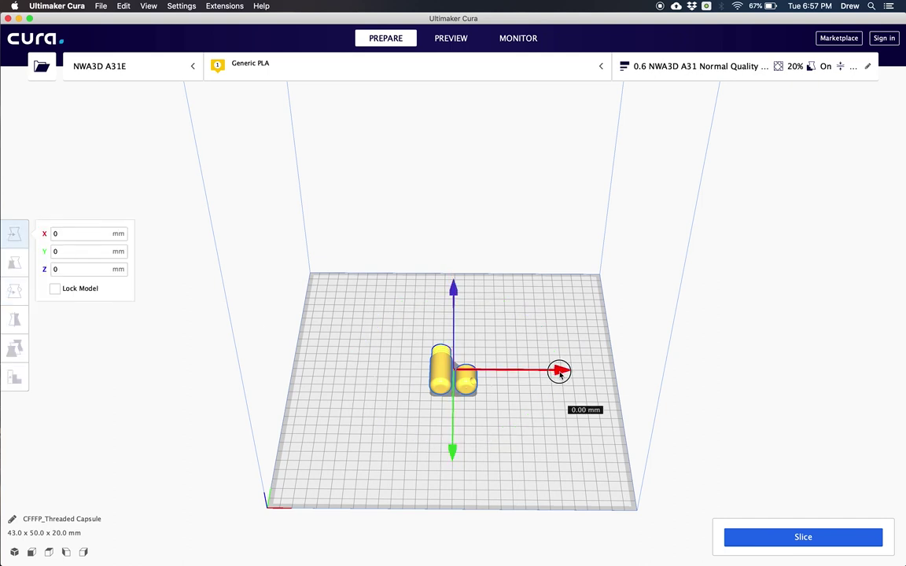
drag(559, 373, 492, 371)
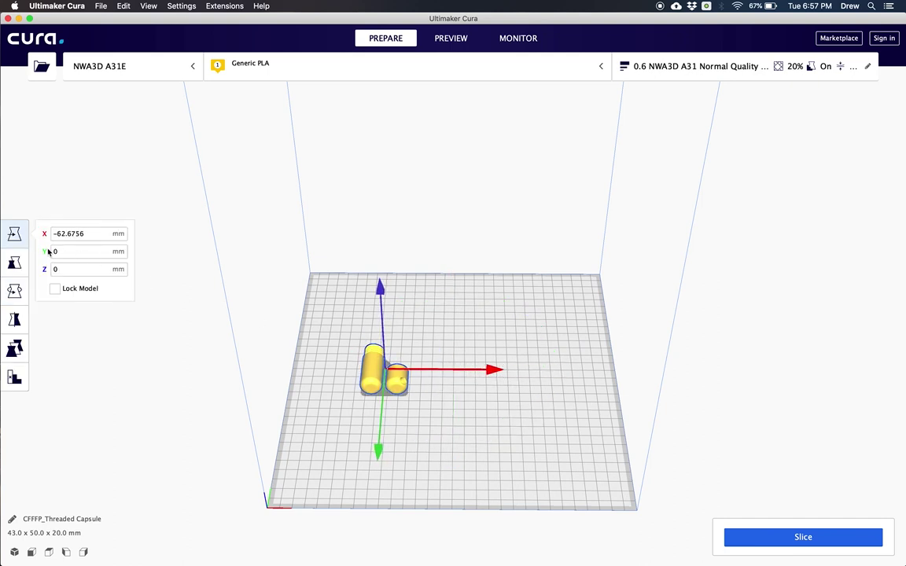
Step: Try 50% and 200% scale on the capsule, then restore it to 100%
click(14, 263)
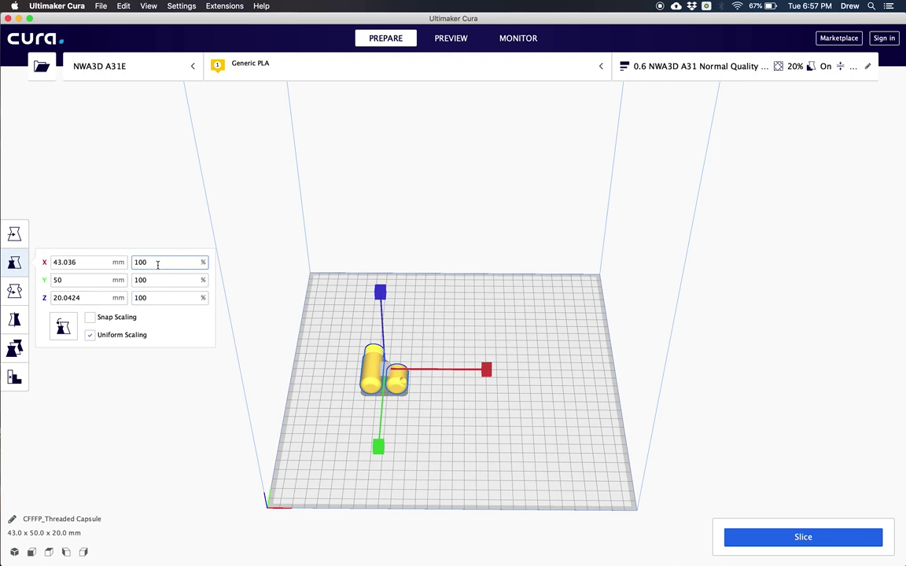
drag(157, 265, 129, 265)
text(50)
key(Return)
drag(153, 262, 120, 261)
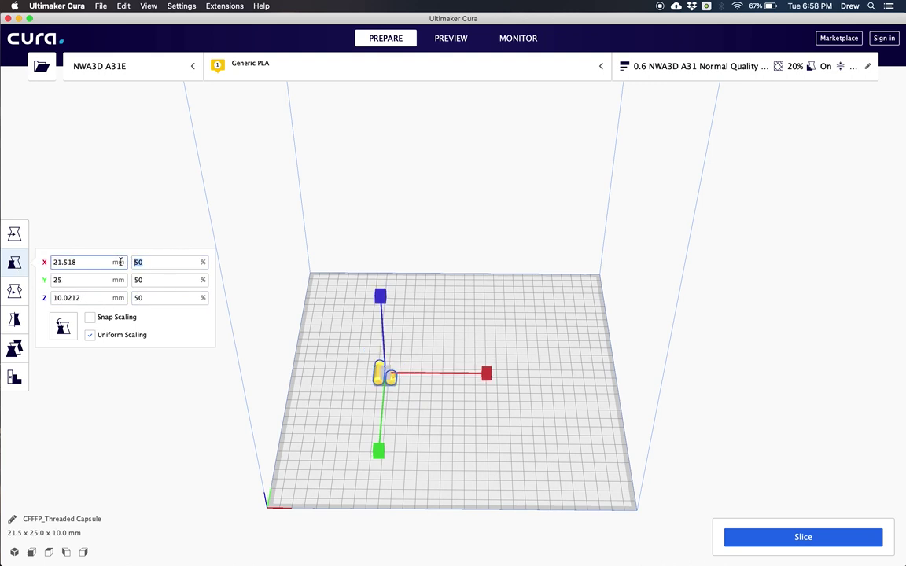
text(200)
key(Return)
click(155, 263)
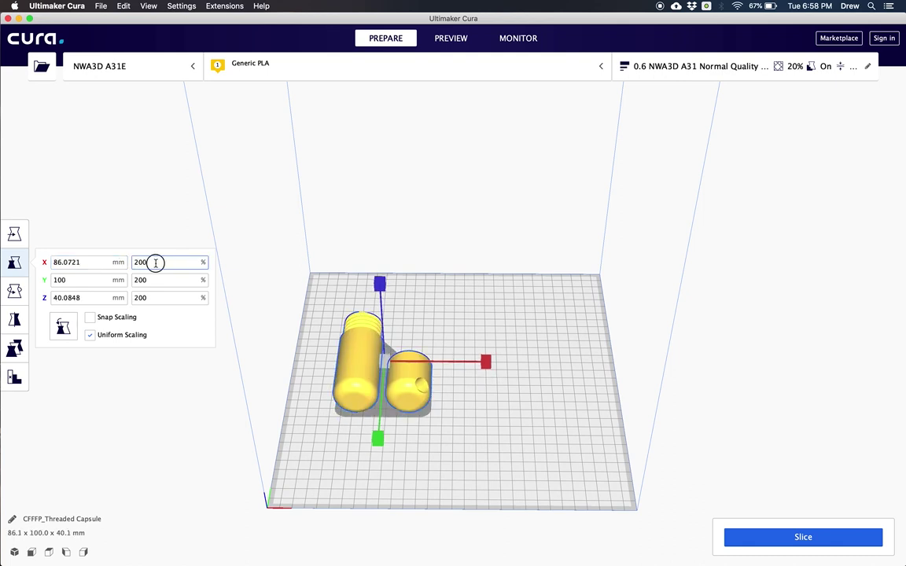
drag(156, 263, 117, 261)
text(100)
key(Return)
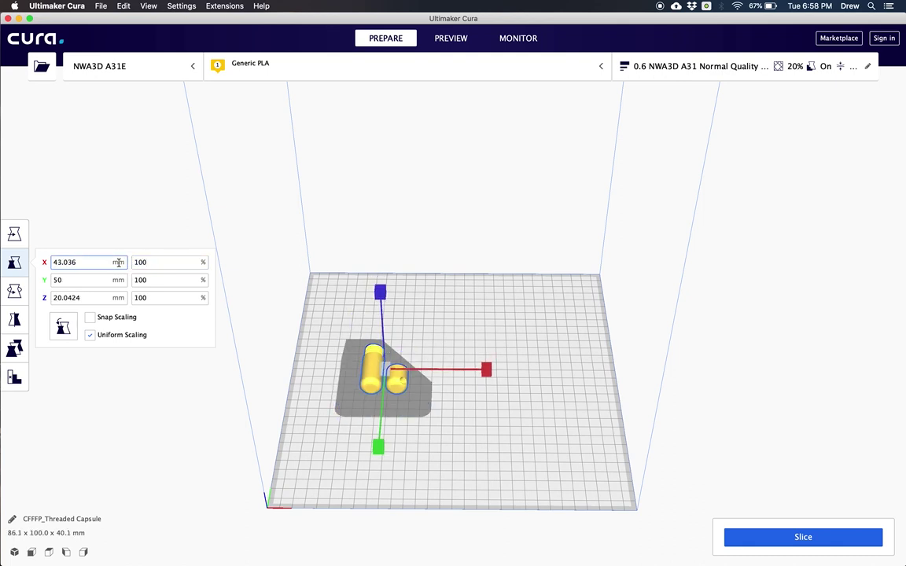
Step: Rotate the capsule to stand upright, measuring 43.0 x 20.0 x 50.0 mm
click(13, 292)
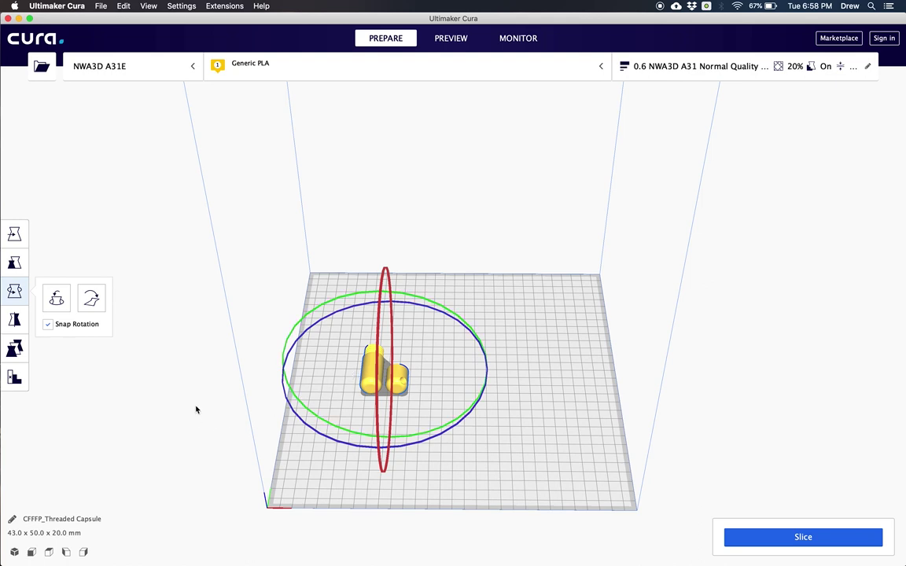
right_drag(197, 409, 420, 399)
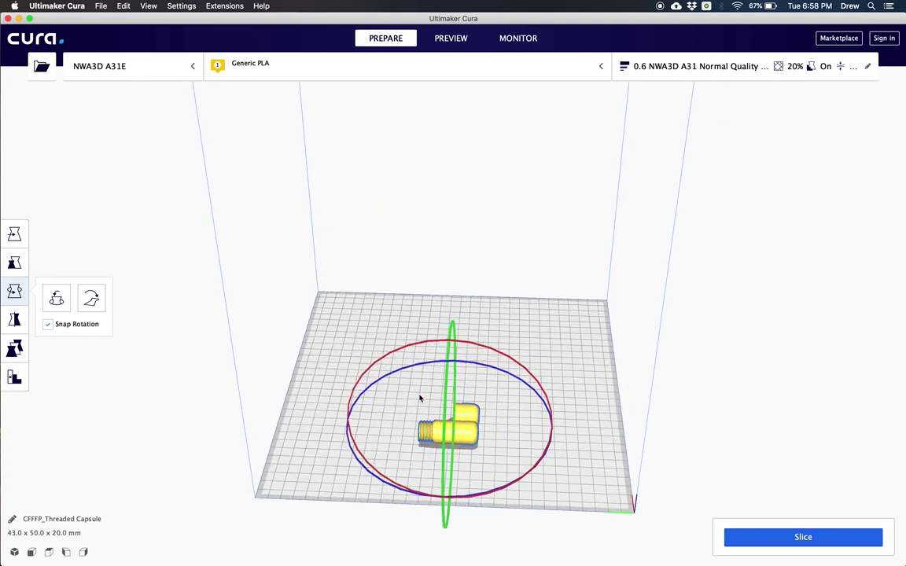
scroll(398, 439, up, 4)
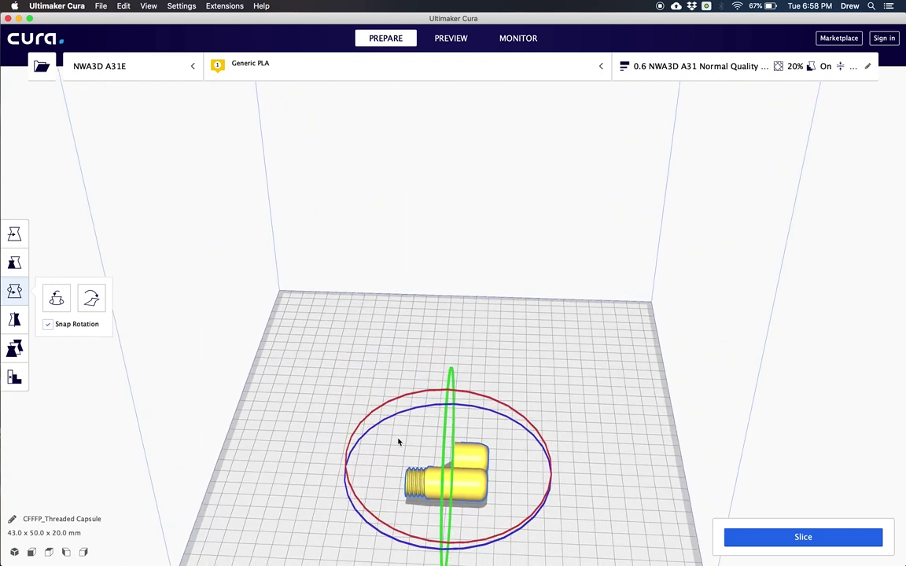
scroll(399, 442, down, 3)
scroll(398, 442, up, 3)
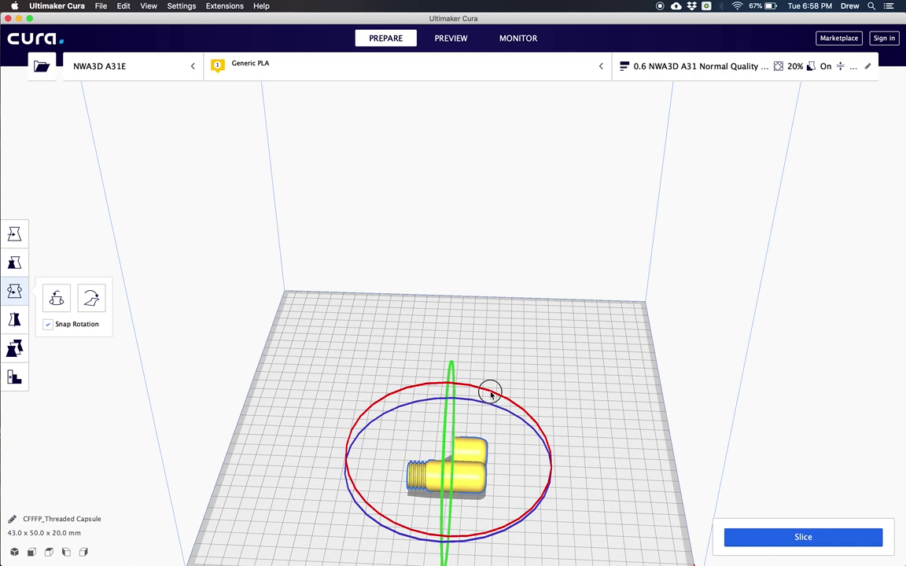
drag(489, 391, 504, 520)
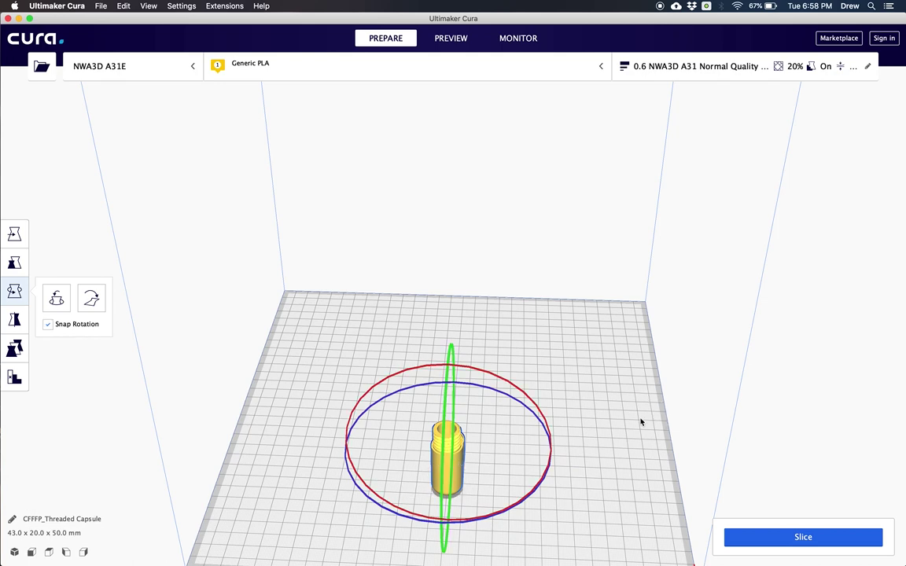
right_drag(640, 425, 471, 424)
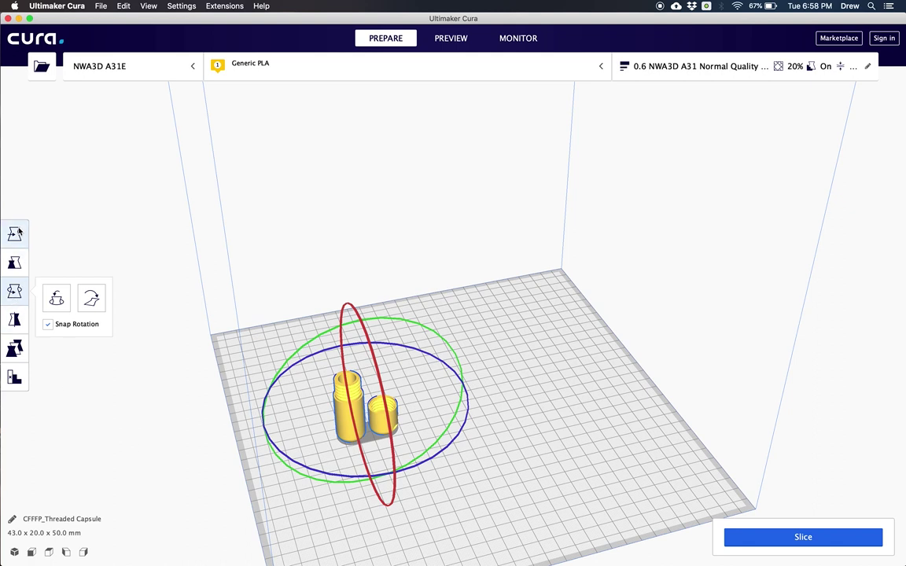
click(14, 264)
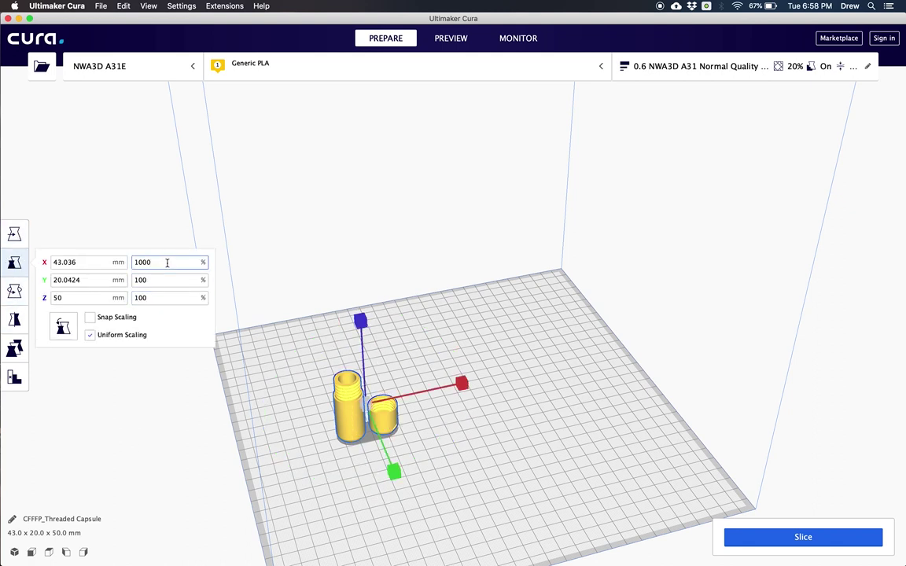
Step: Scale the capsule to 1000% as a trial, then set it back to 100%
key(Return)
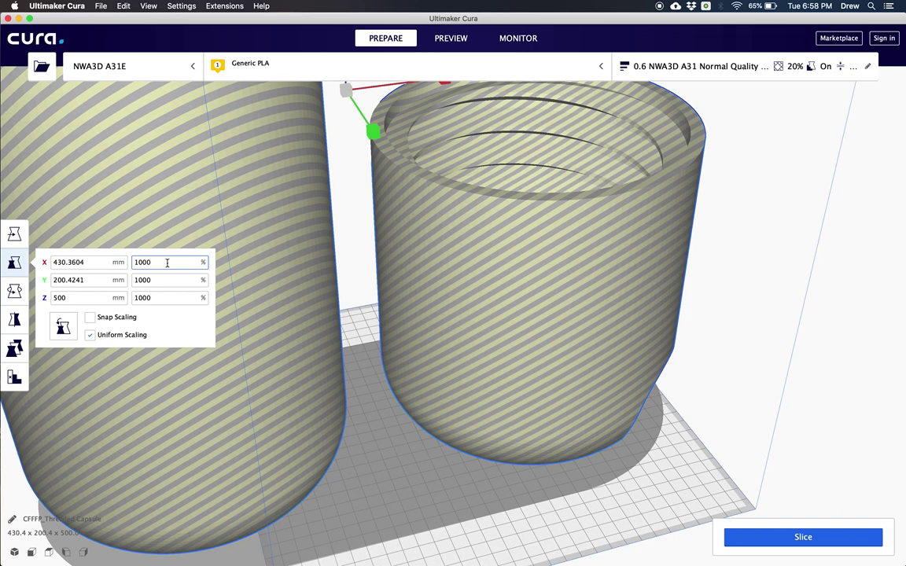
key(BackSpace)
key(Return)
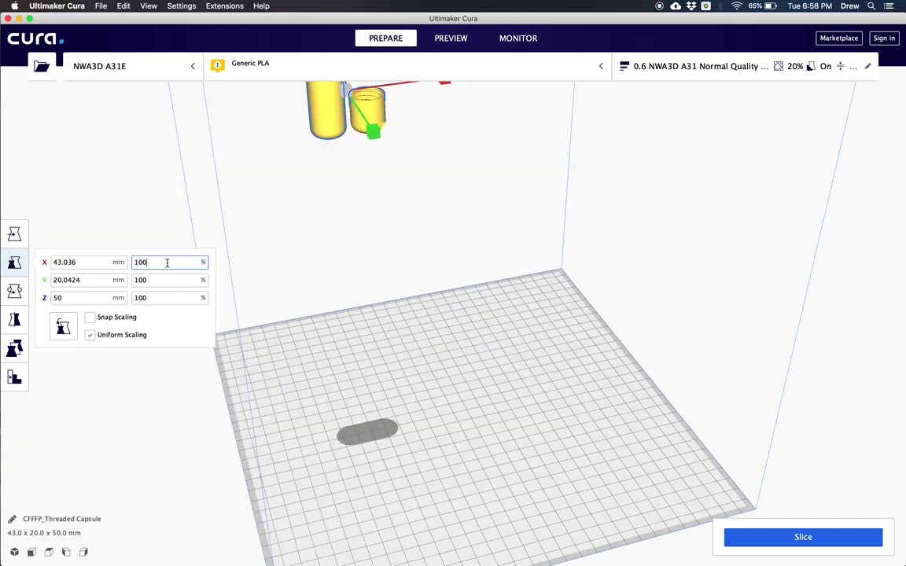
scroll(342, 263, down, 5)
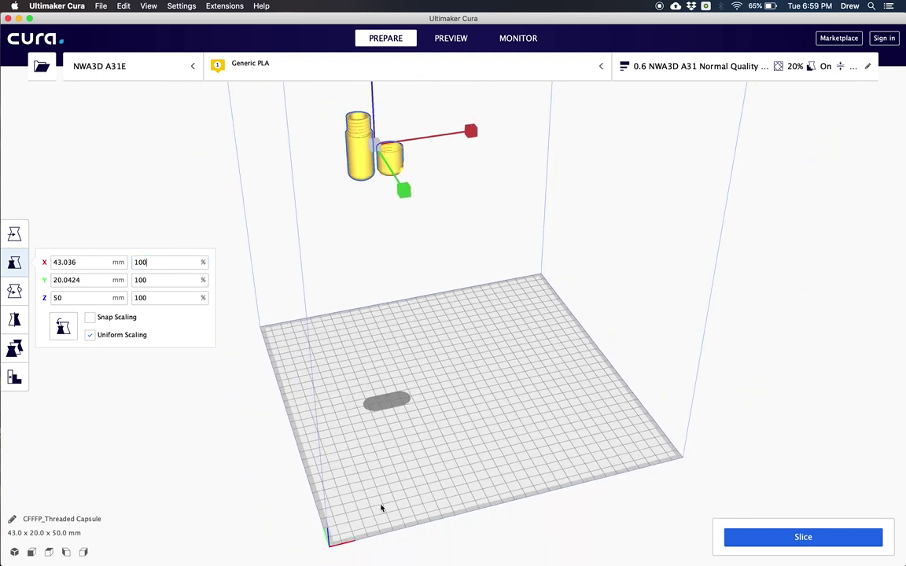
Step: Set the capsule's Z position to 0 and slice it (50 minutes, 11 g)
click(16, 236)
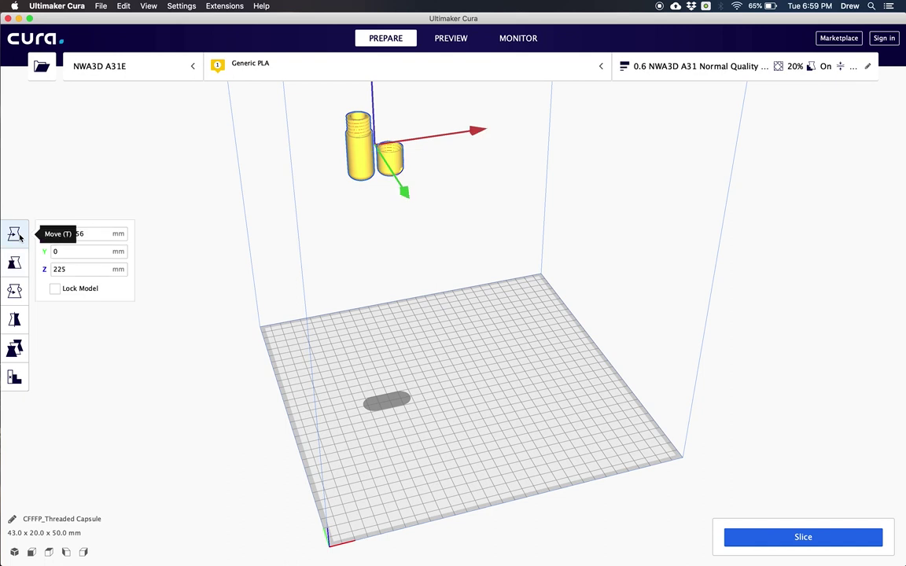
click(47, 270)
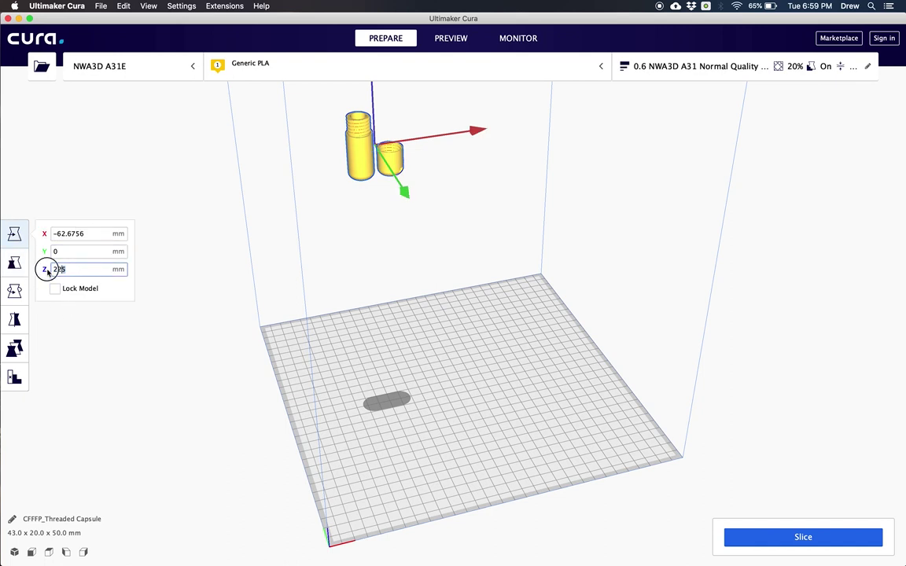
text(0)
key(Return)
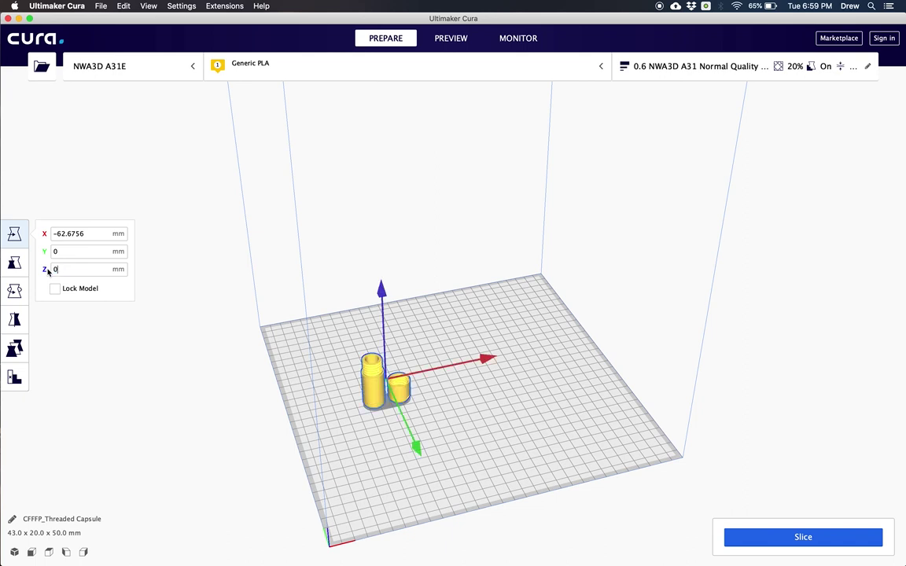
click(803, 538)
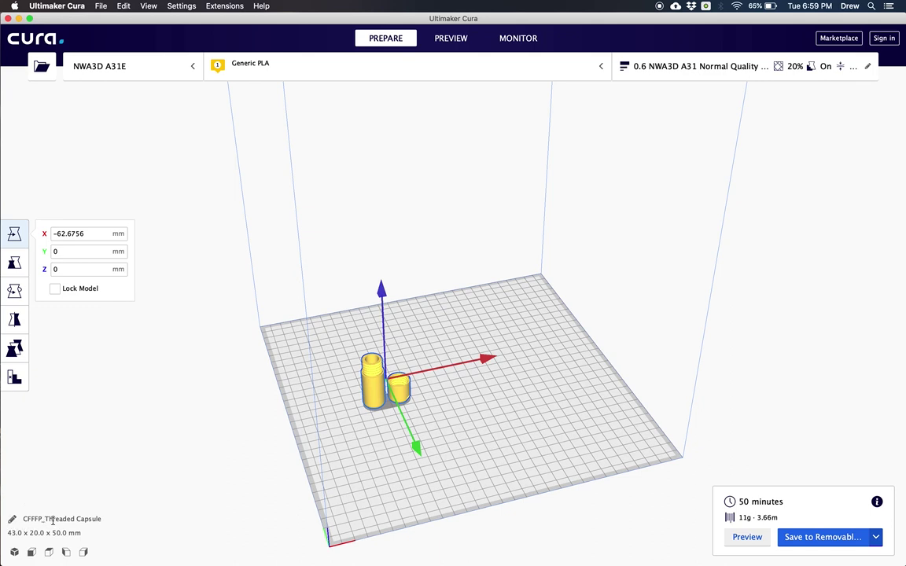
Step: Replace the CFFFP prefix of the job name with PETG
drag(41, 520, 22, 520)
key(BackSpace)
text(PETG)
Step: Save PETG_Threaded Capsule.gcode to the NWA3D A31E drive and view it in Finder
click(228, 539)
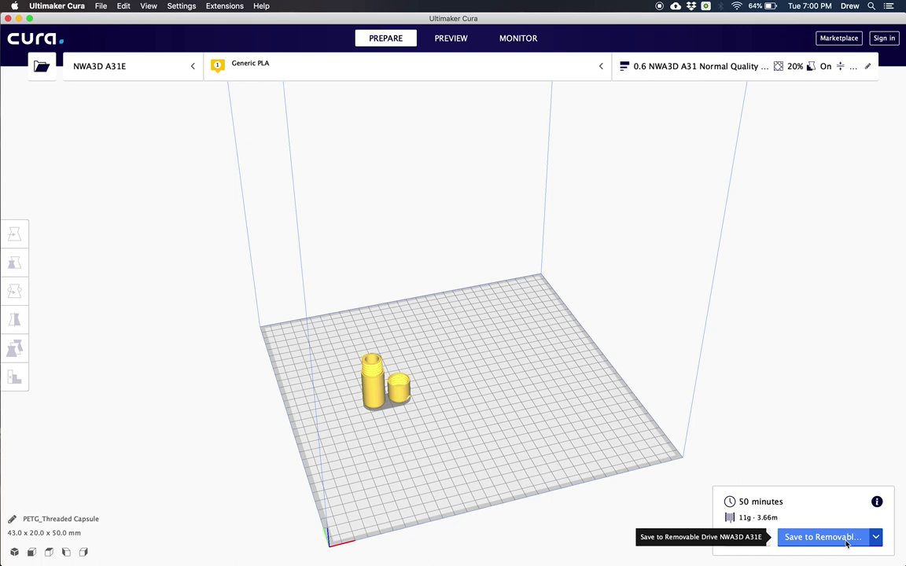
click(847, 545)
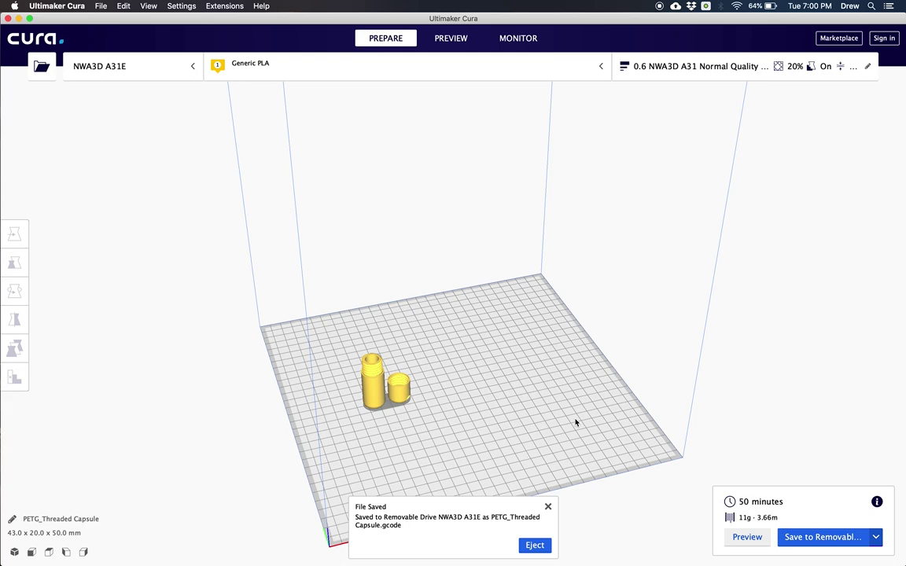
key(super+Tab)
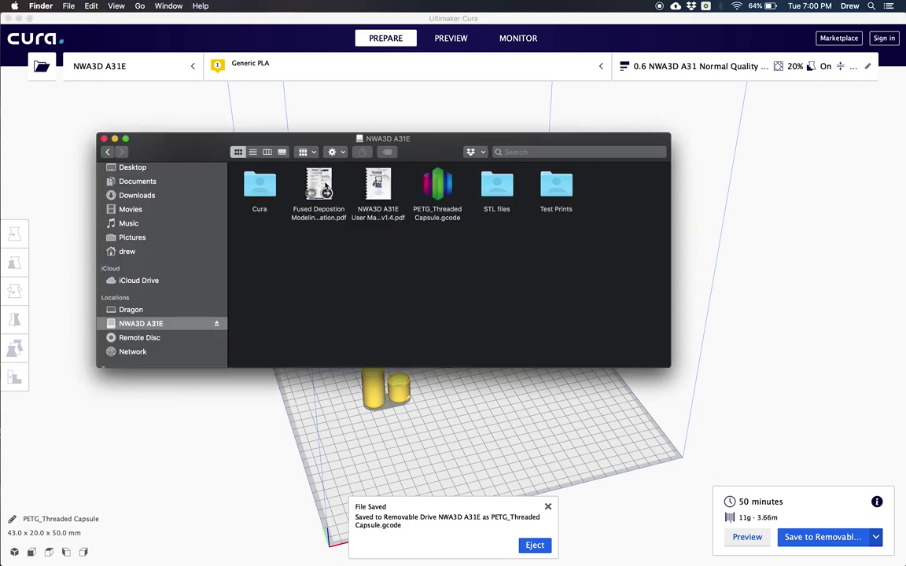
click(326, 186)
key(space)
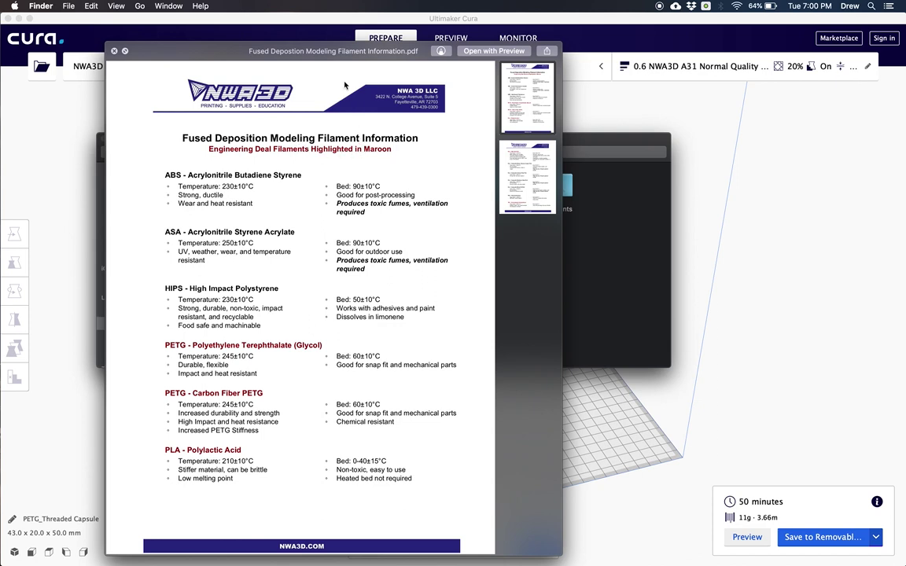
key(space)
click(379, 193)
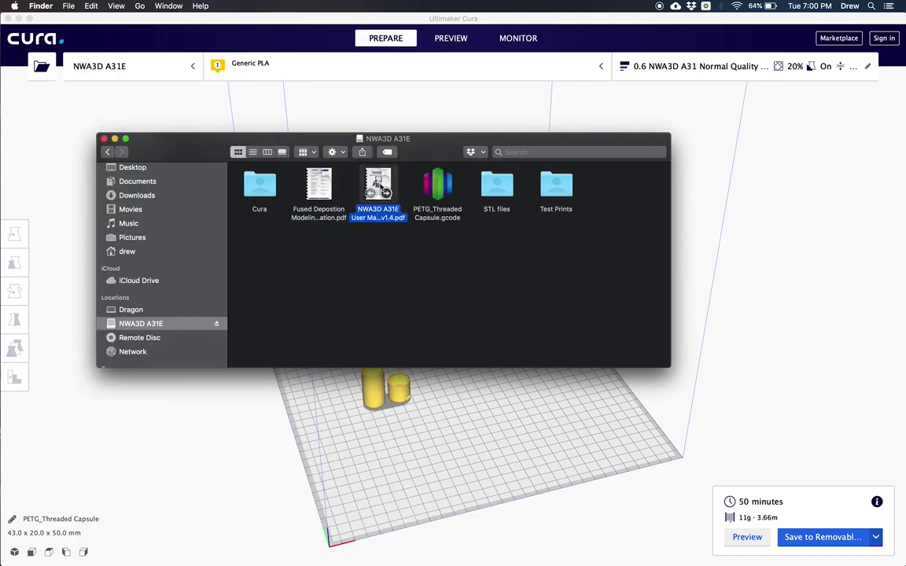
click(323, 181)
key(space)
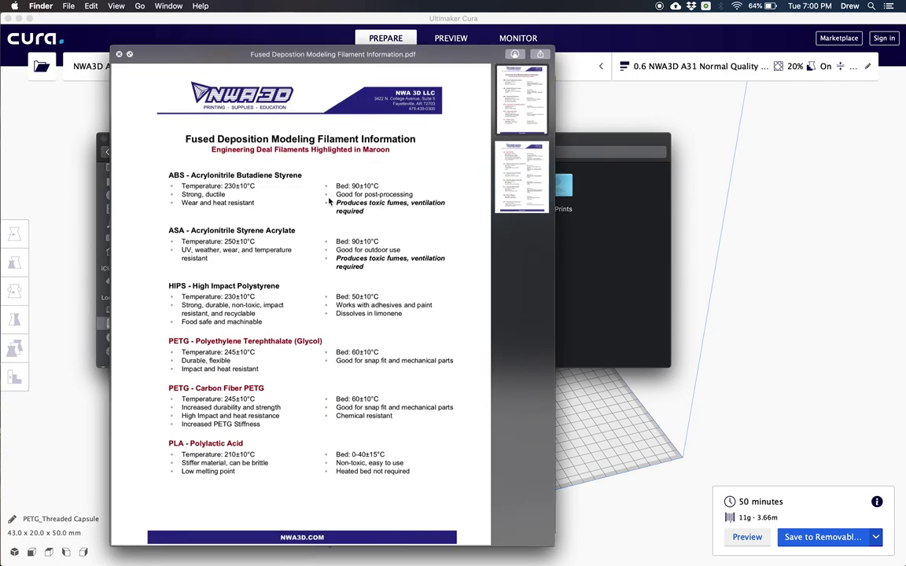
scroll(334, 240, down, 2)
scroll(336, 238, down, 2)
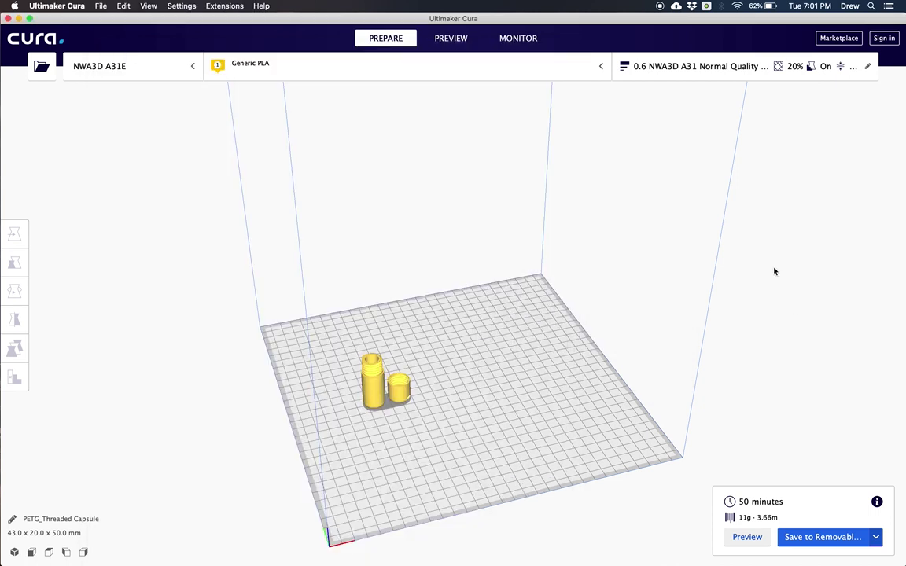
Step: Switch the material from Generic PLA to Generic PETG and bring up the print settings
click(291, 74)
click(480, 124)
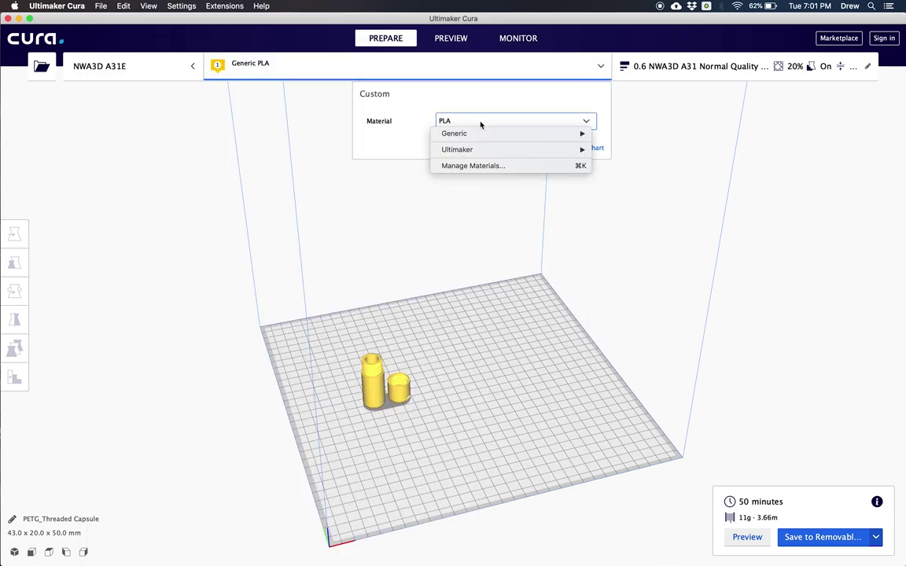
mouse_move(479, 134)
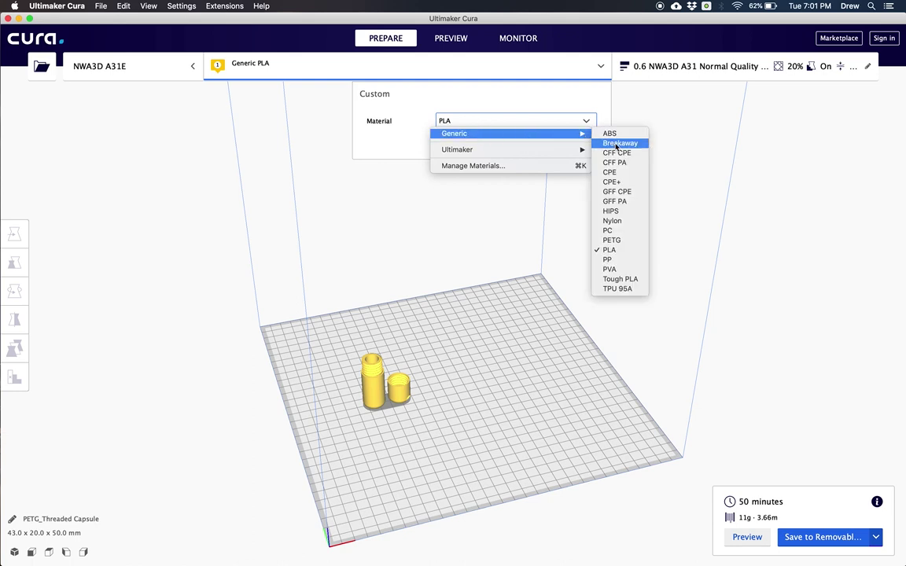
click(611, 240)
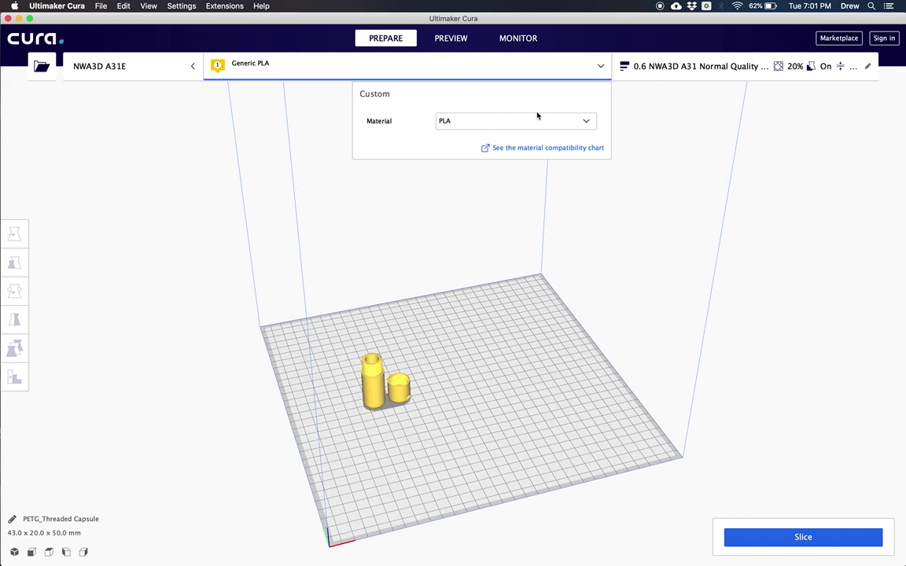
click(690, 69)
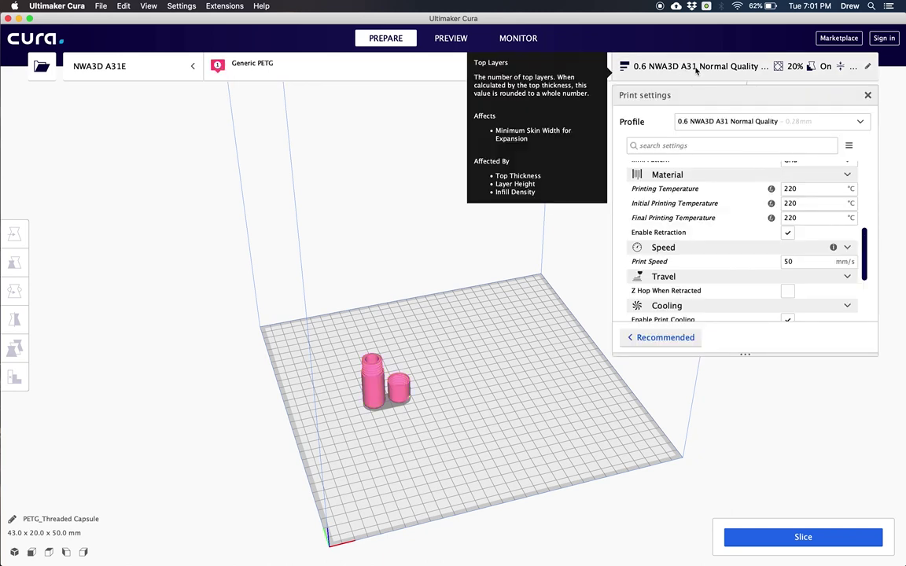
Step: In Custom print settings, change Printing Temperature from 220 to 245 °C
scroll(742, 209, up, 1)
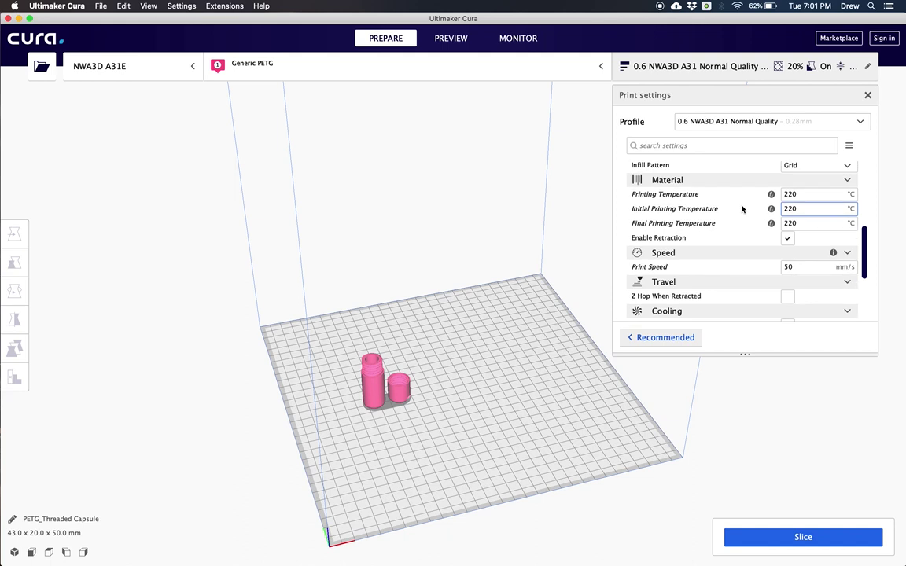
scroll(741, 208, up, 2)
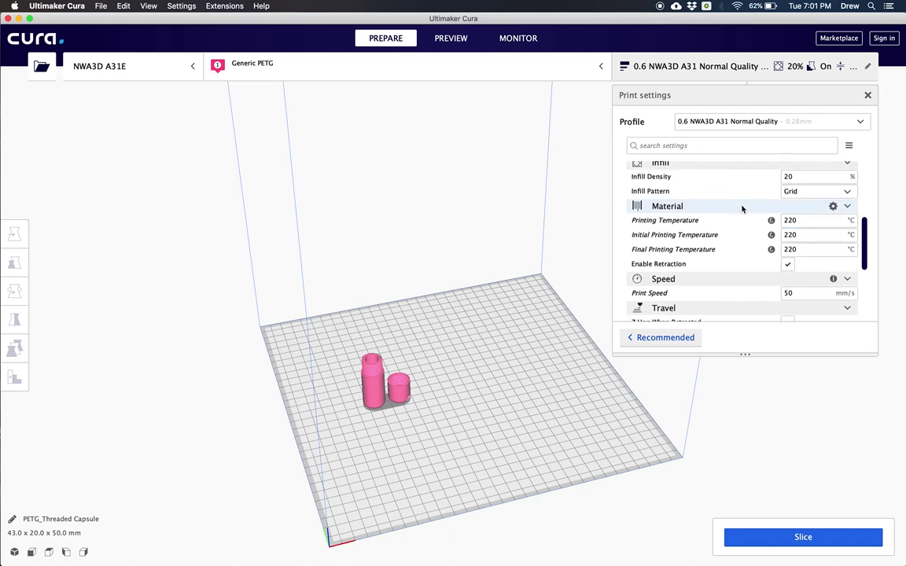
click(672, 343)
click(856, 260)
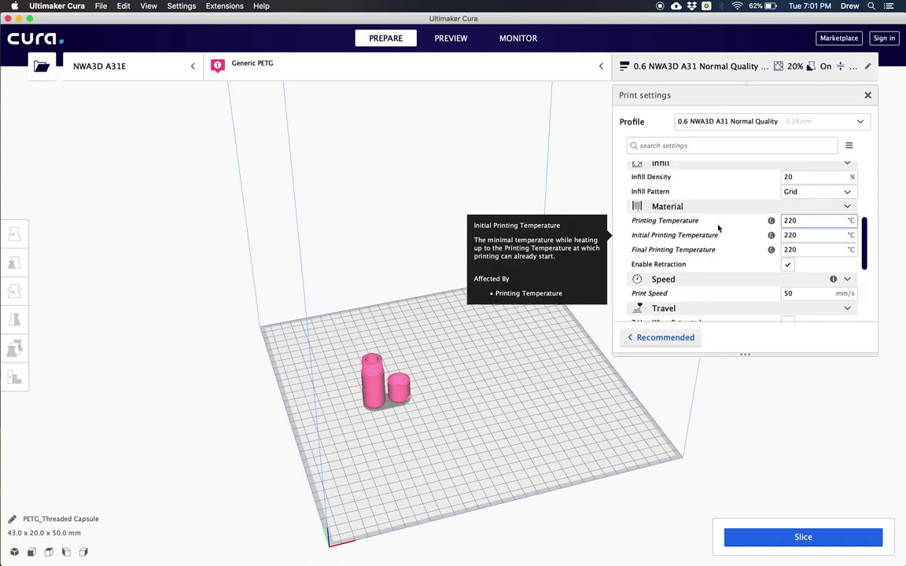
click(810, 222)
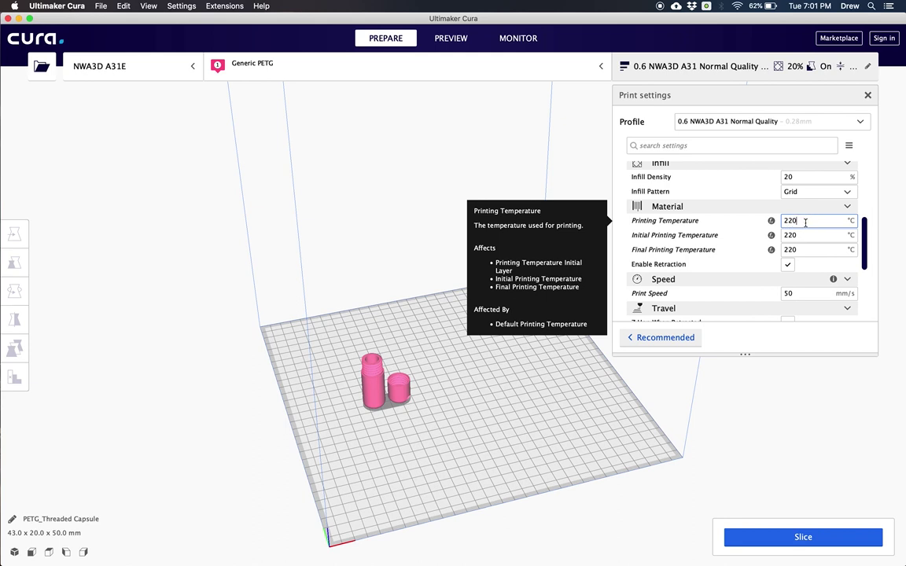
key(BackSpace)
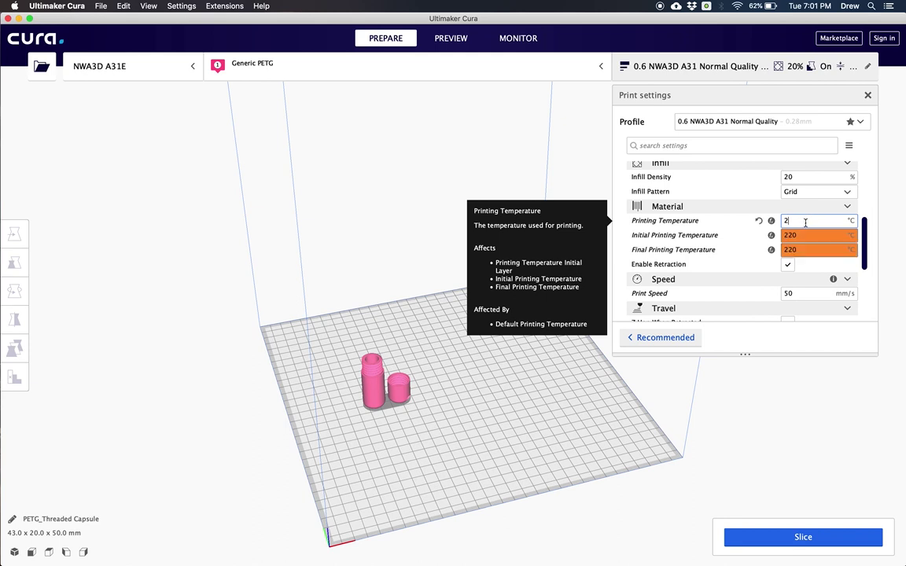
text(45)
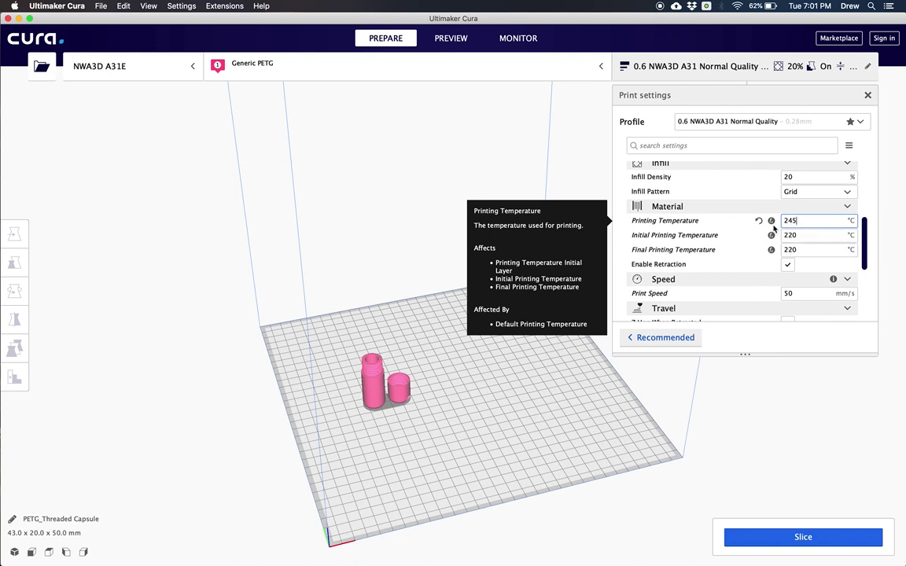
scroll(749, 222, up, 1)
scroll(748, 222, up, 1)
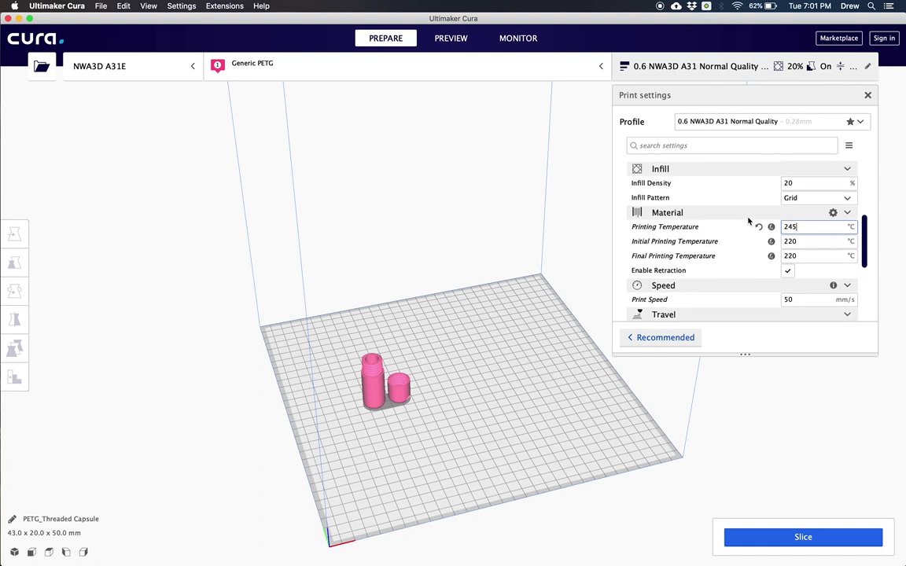
scroll(749, 221, down, 1)
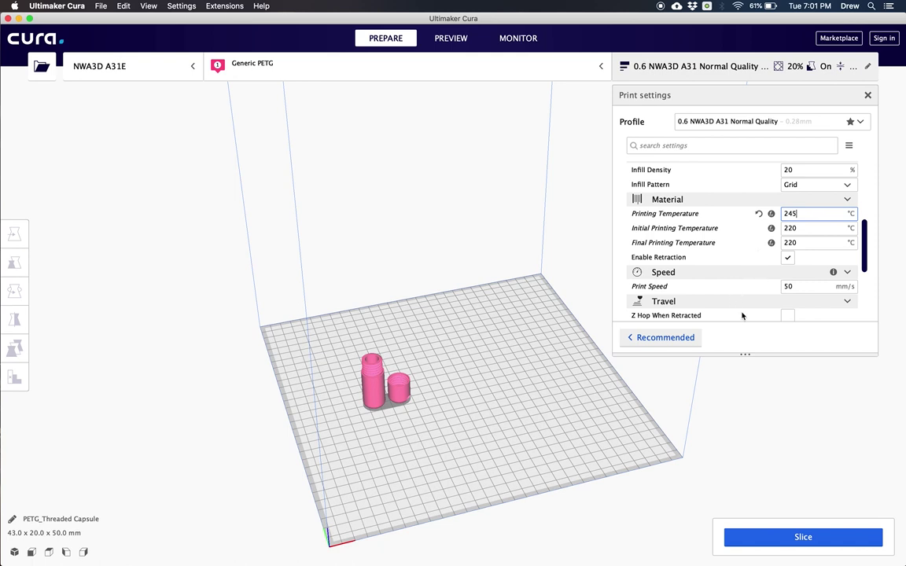
Step: Collapse the Material group and browse its Setting Visibility preferences list
click(826, 203)
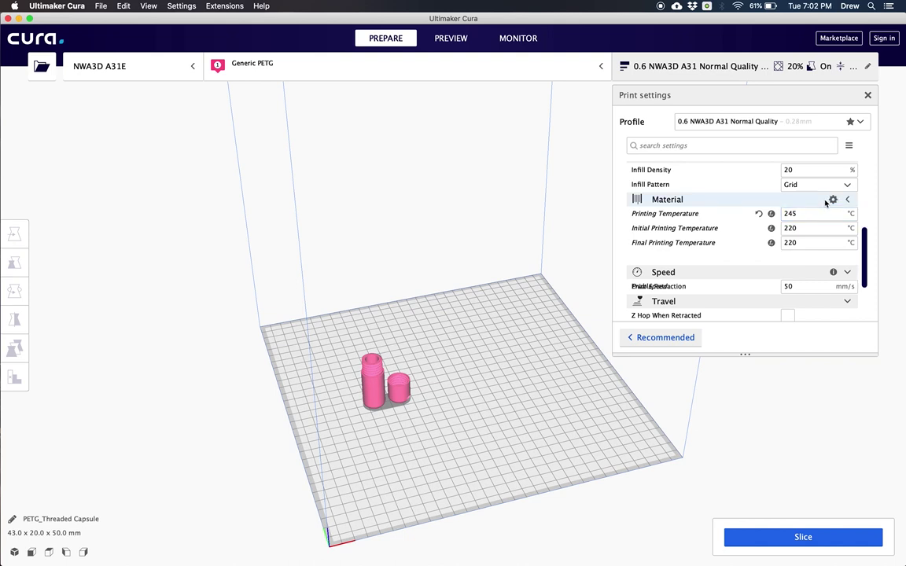
click(833, 200)
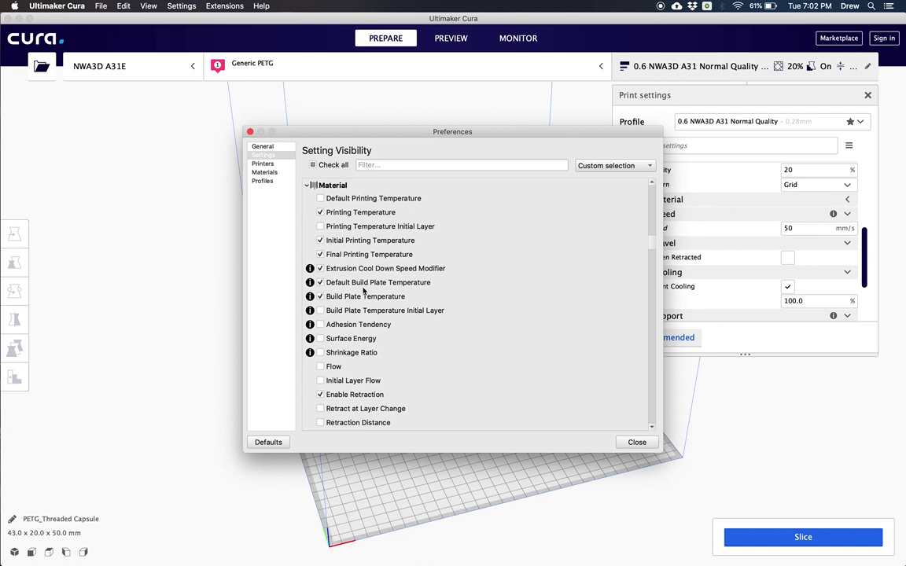
scroll(364, 291, down, 10)
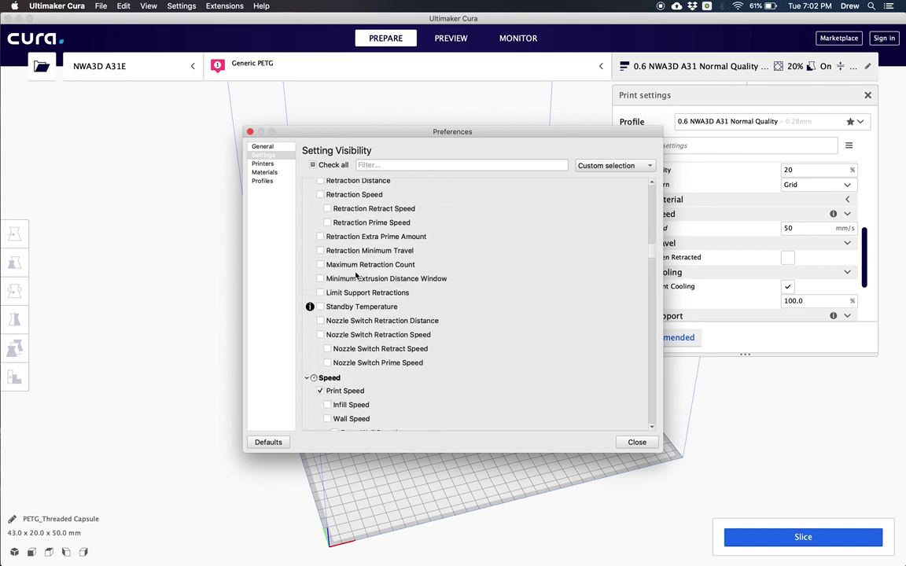
scroll(355, 275, down, 10)
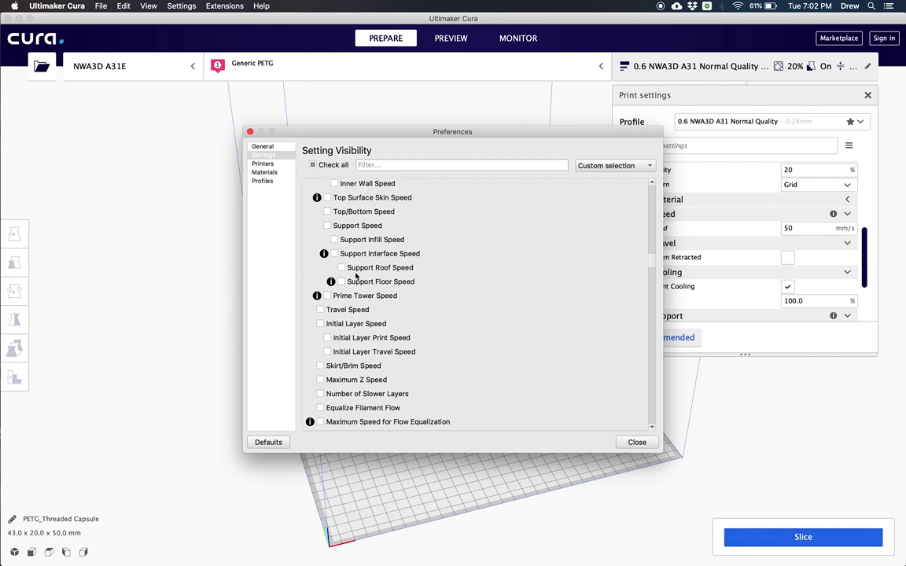
scroll(356, 275, down, 10)
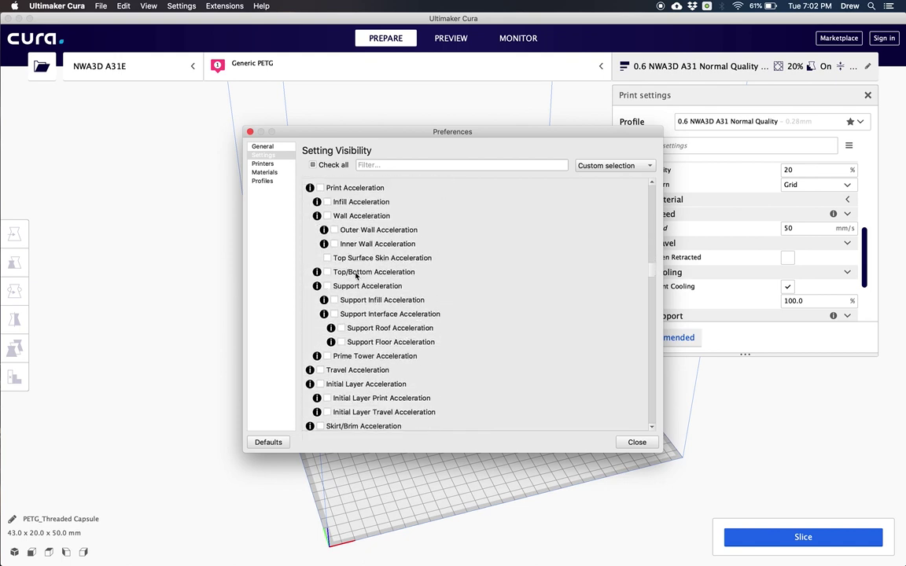
scroll(355, 276, down, 2)
scroll(317, 347, down, 3)
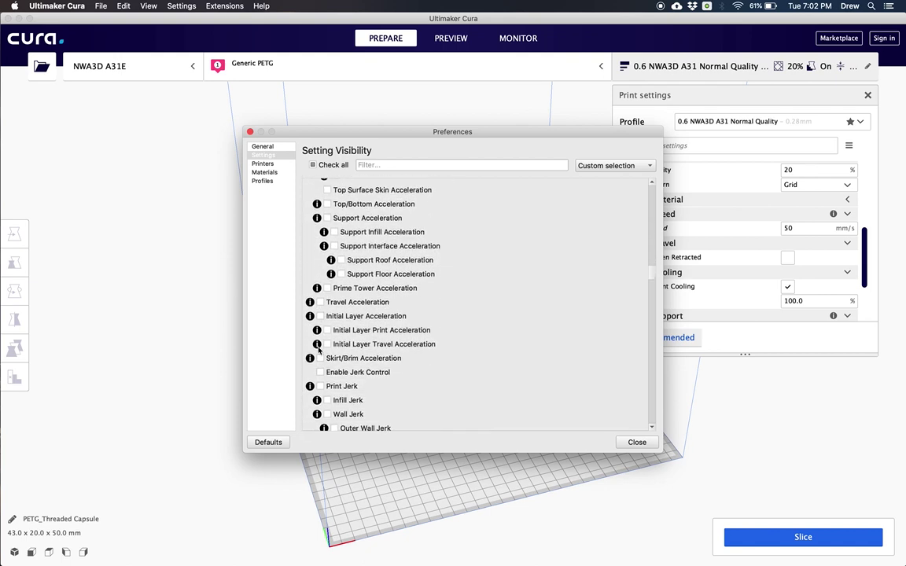
scroll(318, 347, down, 10)
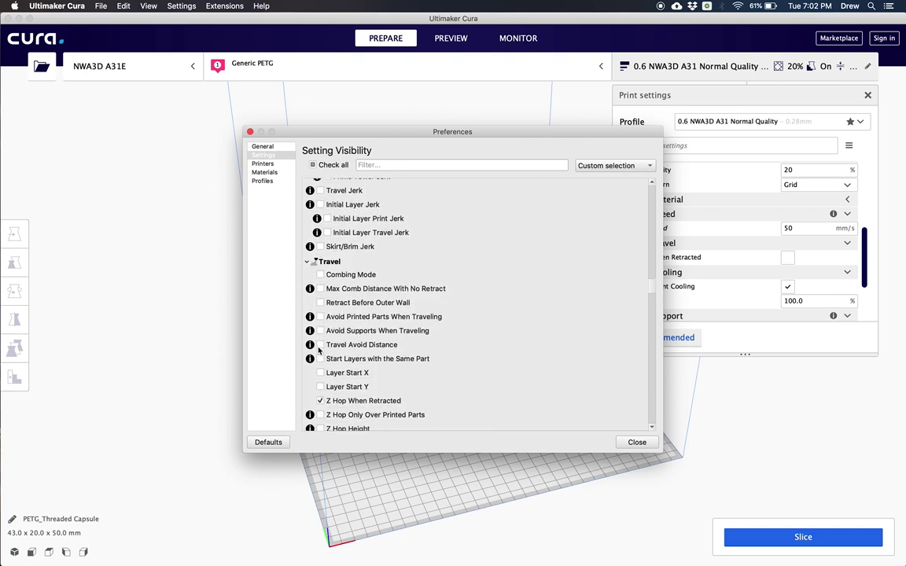
scroll(435, 328, down, 2)
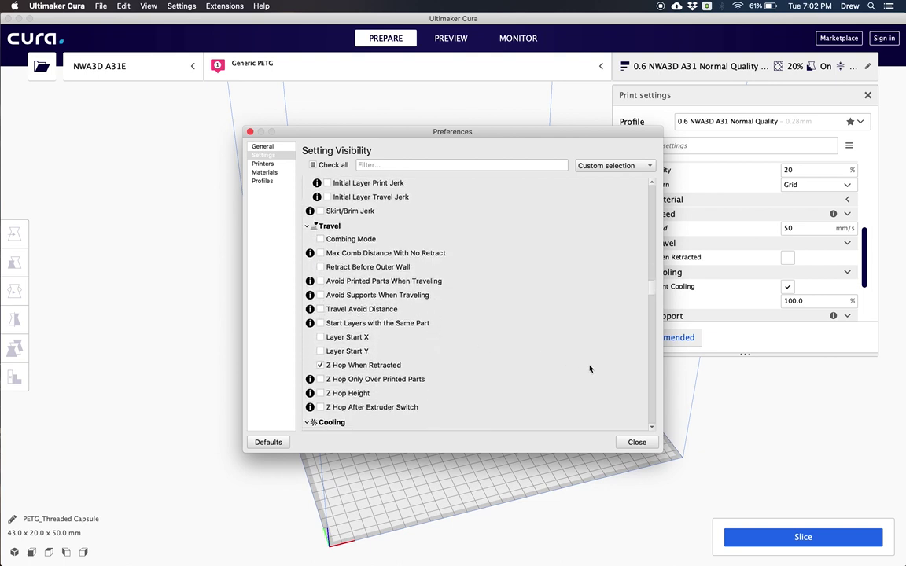
Step: Close Setting Visibility, expand Material, and toggle Enable Retraction off and back on
click(636, 443)
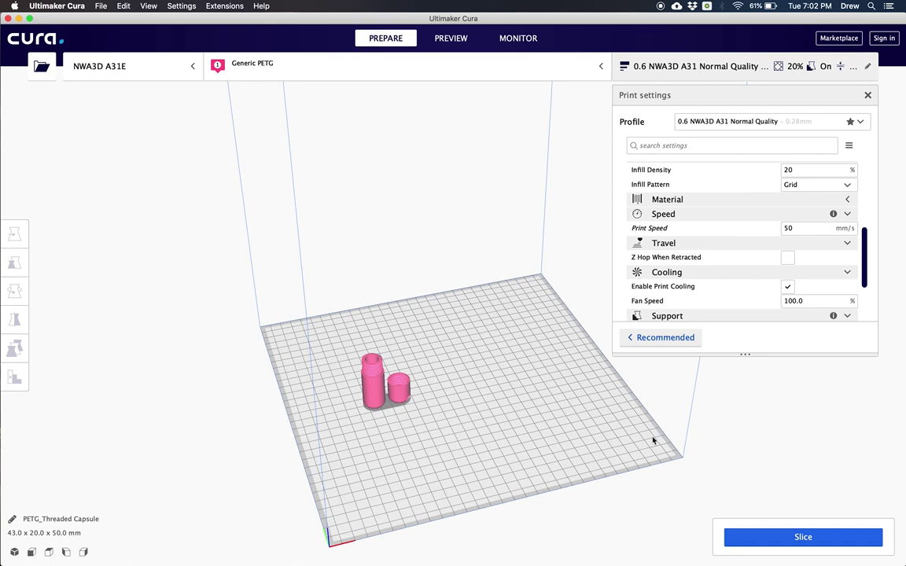
click(723, 199)
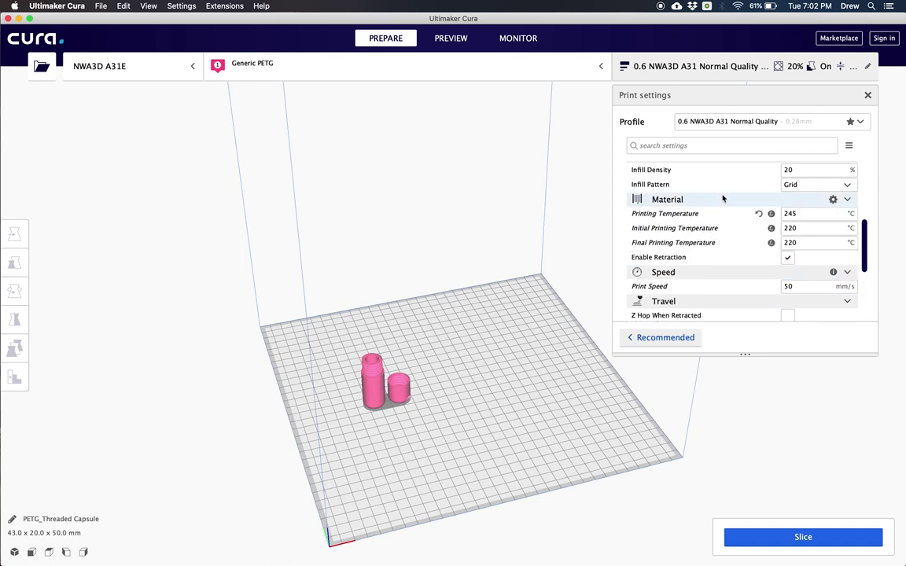
click(789, 258)
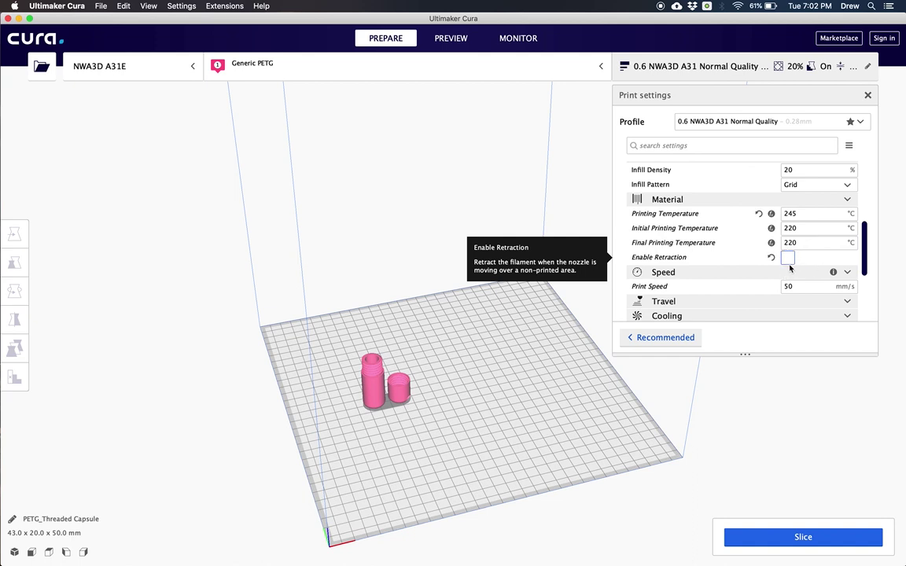
click(789, 259)
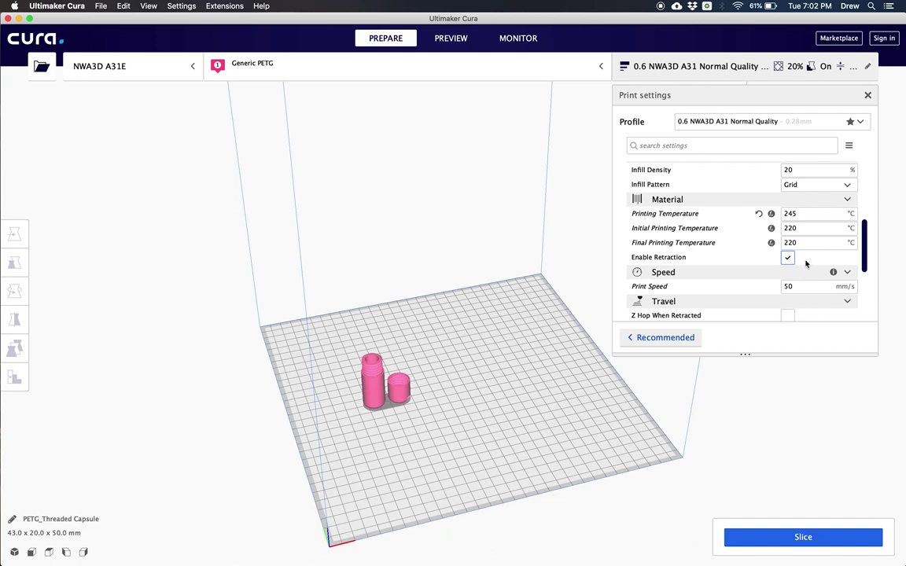